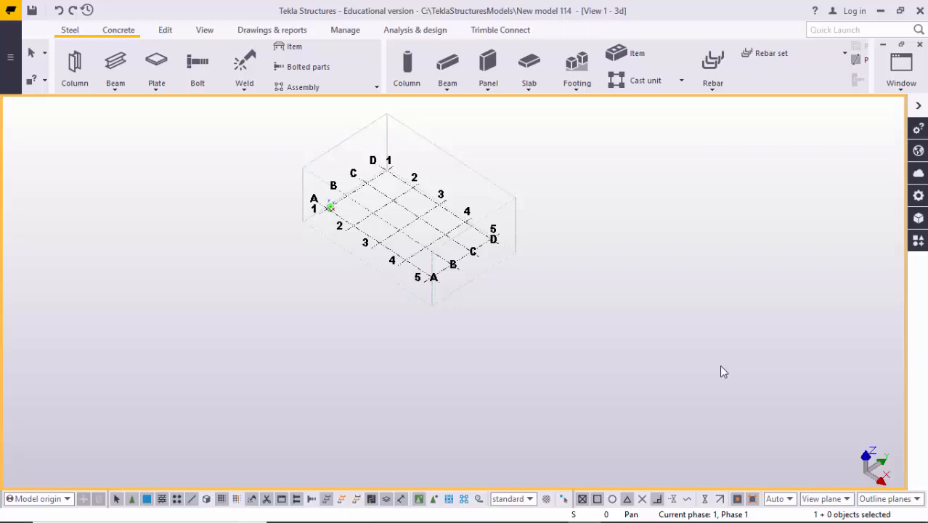
- Create views along all grid lines in the XY, ZY and XZ planes, using Plan View and Elevation View properties, and close the view list
scroll(562, 281, up, 3)
middle_drag(396, 333, 487, 411)
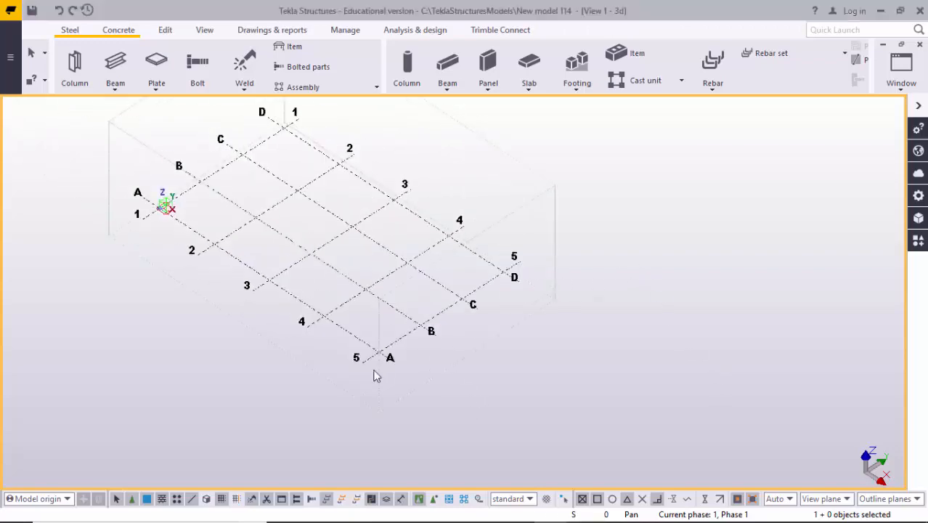
ctrl+middle_drag(318, 348, 411, 323)
scroll(363, 349, up, 3)
scroll(363, 350, up, 1)
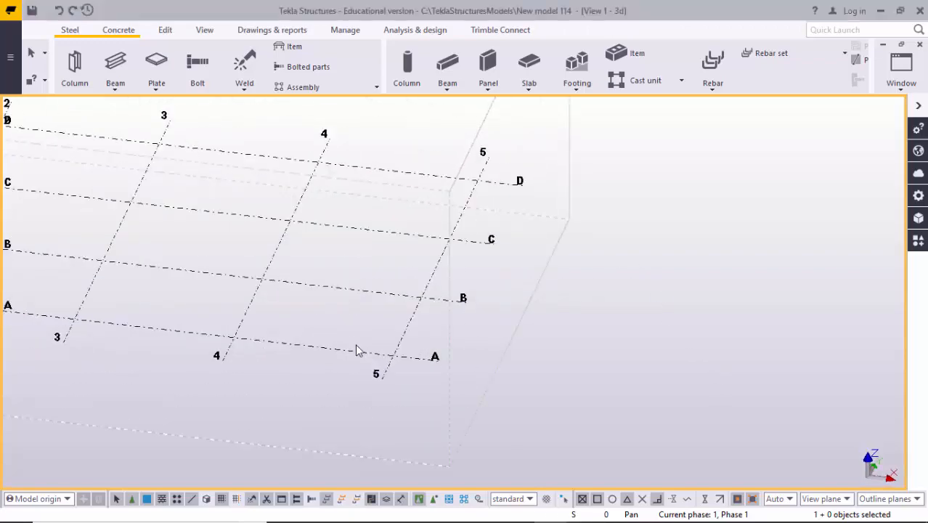
scroll(334, 352, up, 5)
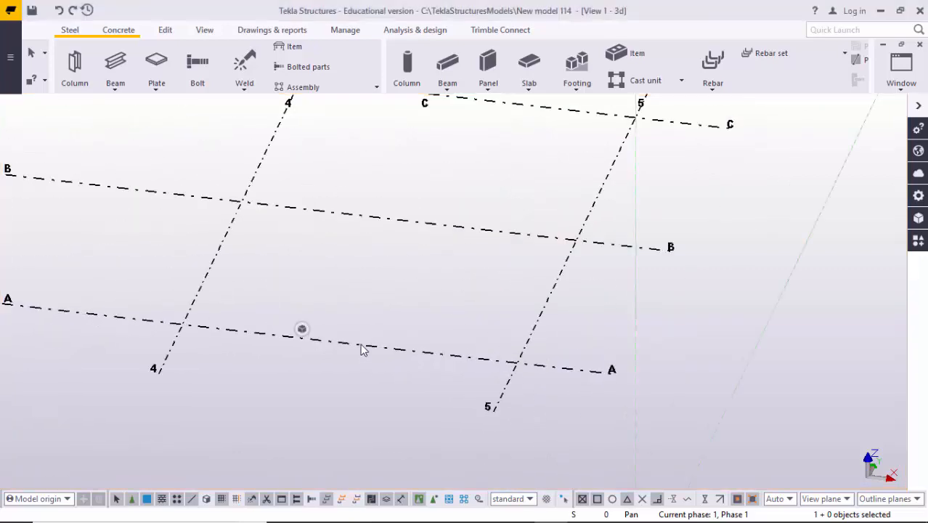
scroll(361, 349, down, 4)
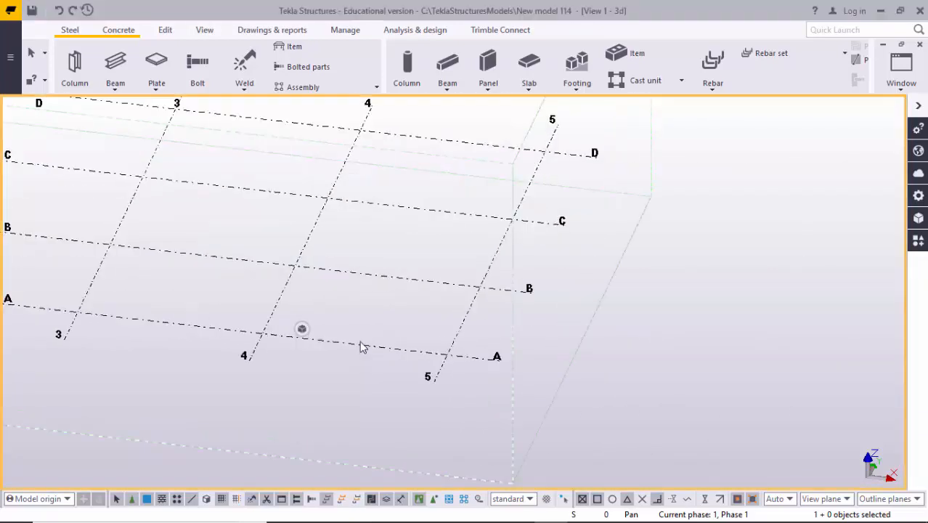
right_click(360, 347)
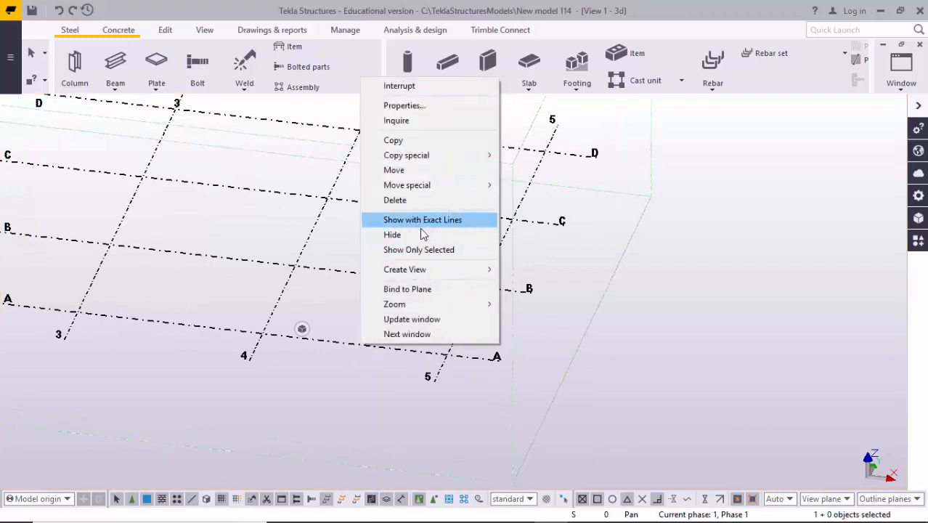
mouse_move(428, 270)
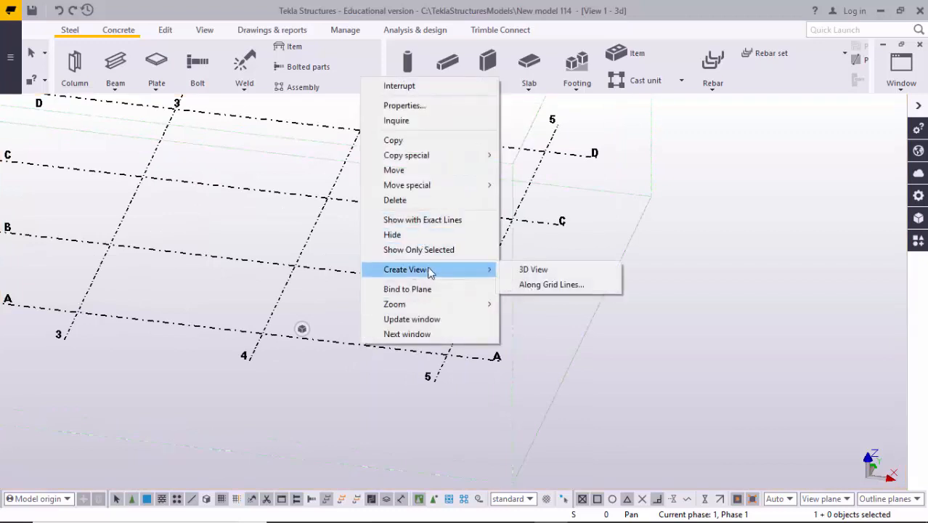
click(541, 286)
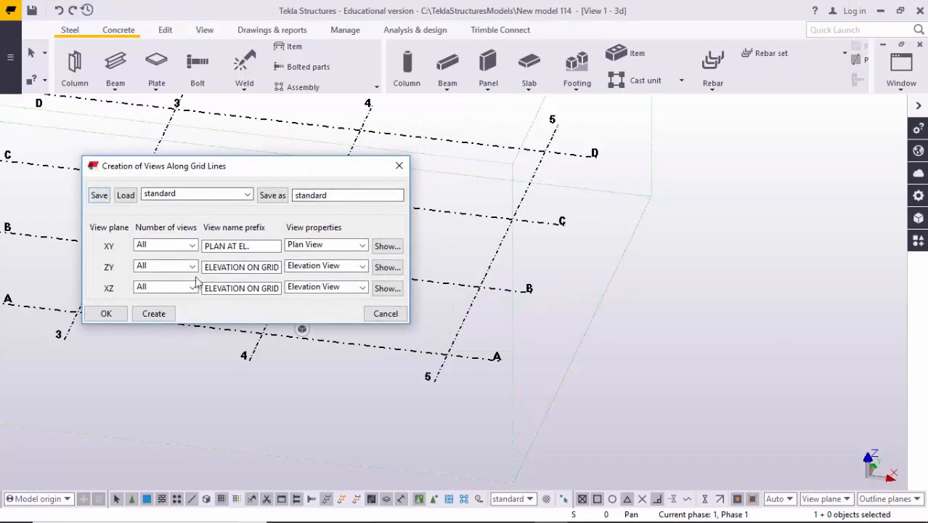
click(154, 314)
click(102, 313)
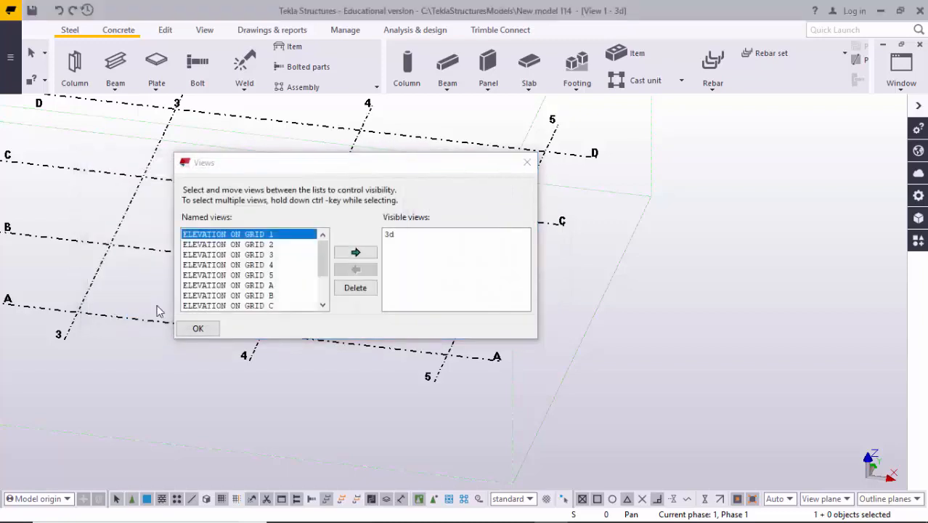
drag(367, 167, 324, 142)
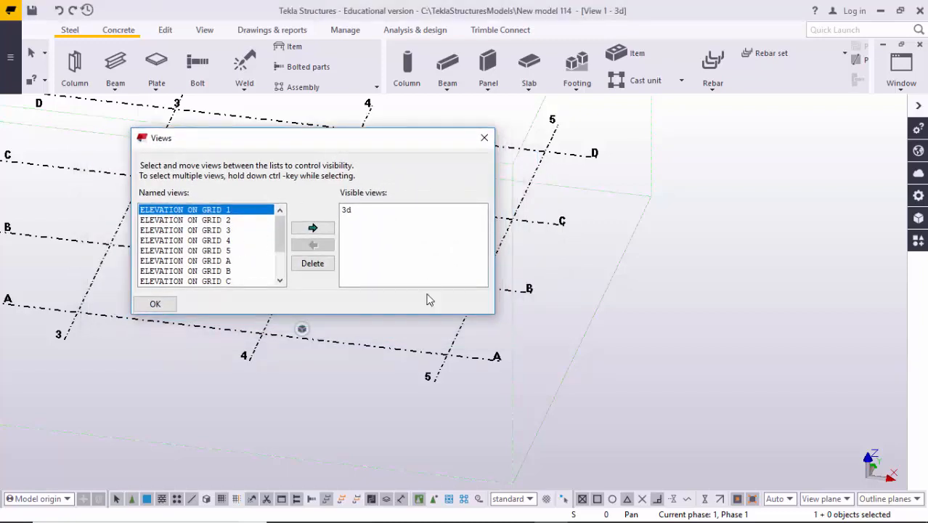
middle_drag(420, 377, 615, 384)
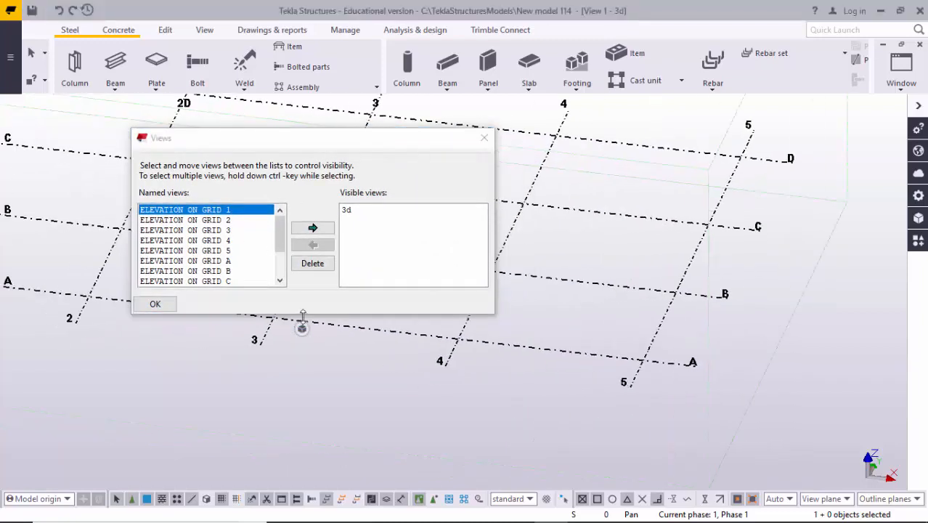
click(479, 141)
- Make the ELEVATION ON GRID 5 view visible from the named views and close the view list
middle_drag(386, 252, 399, 279)
click(423, 257)
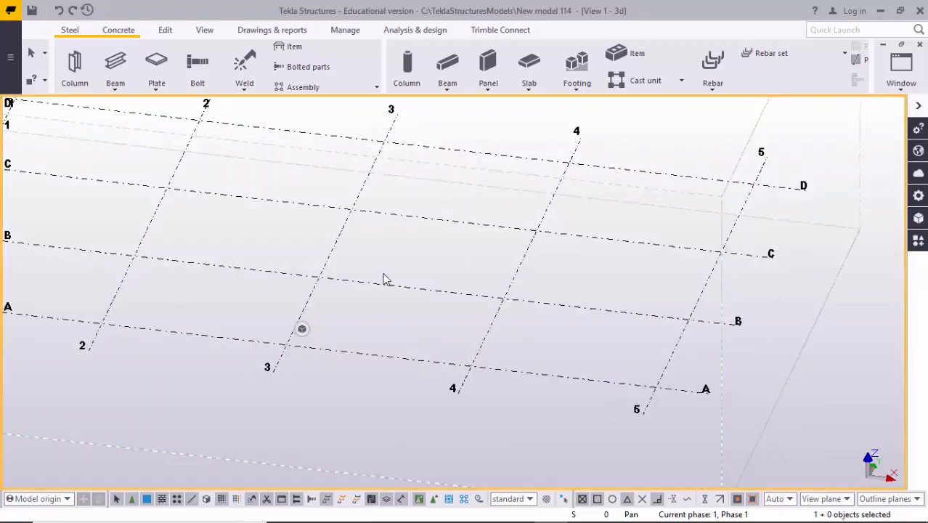
middle_drag(390, 279, 413, 292)
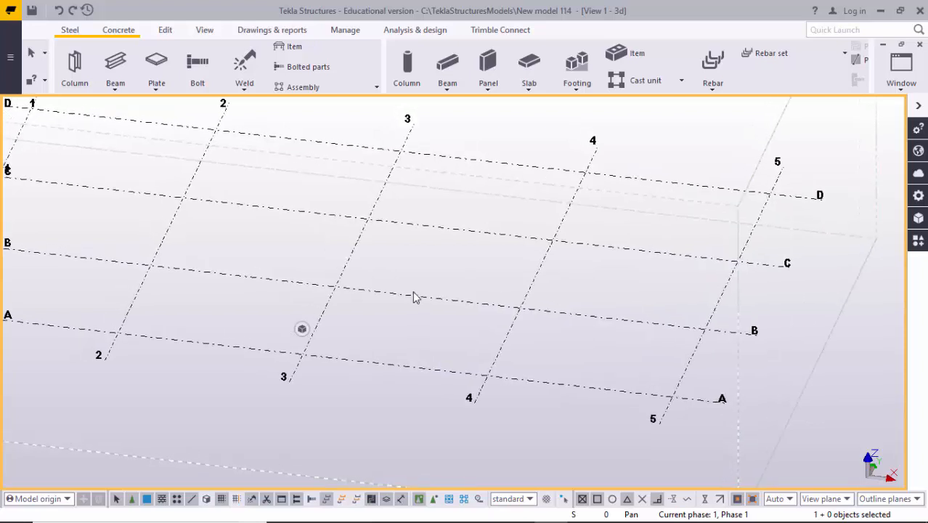
key(ctrl+i)
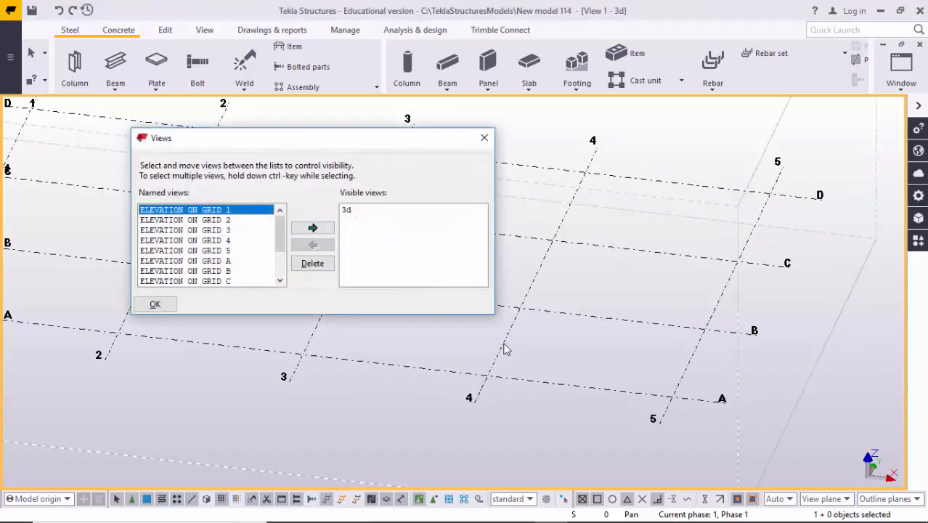
middle_drag(585, 369, 553, 335)
scroll(609, 364, up, 1)
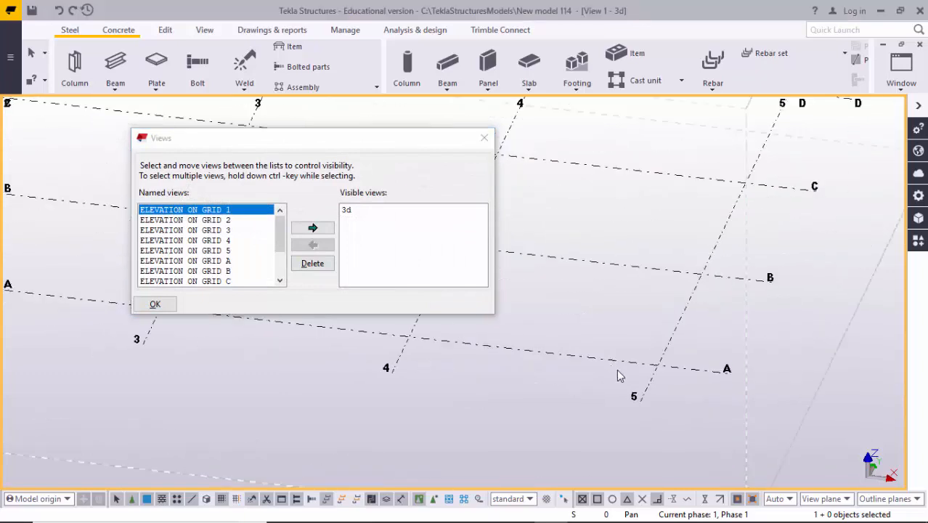
scroll(618, 369, down, 2)
scroll(650, 372, up, 1)
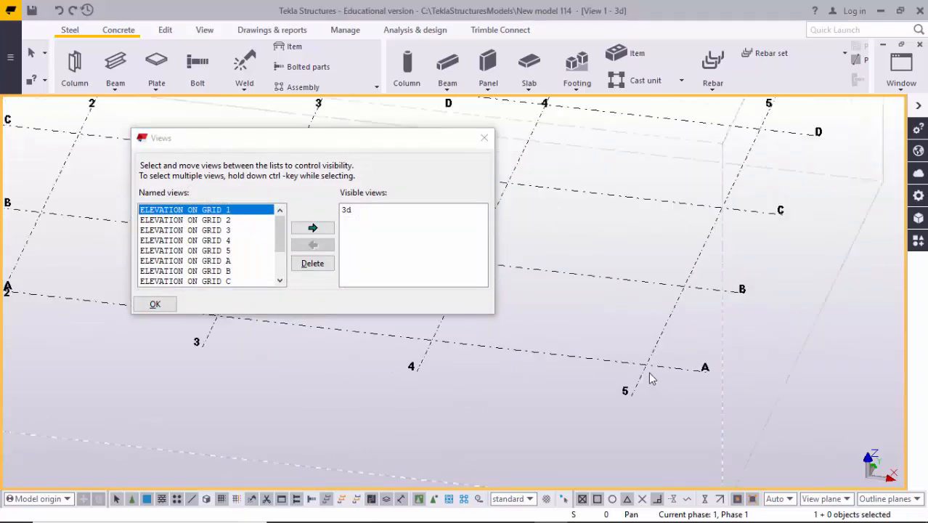
scroll(646, 365, up, 1)
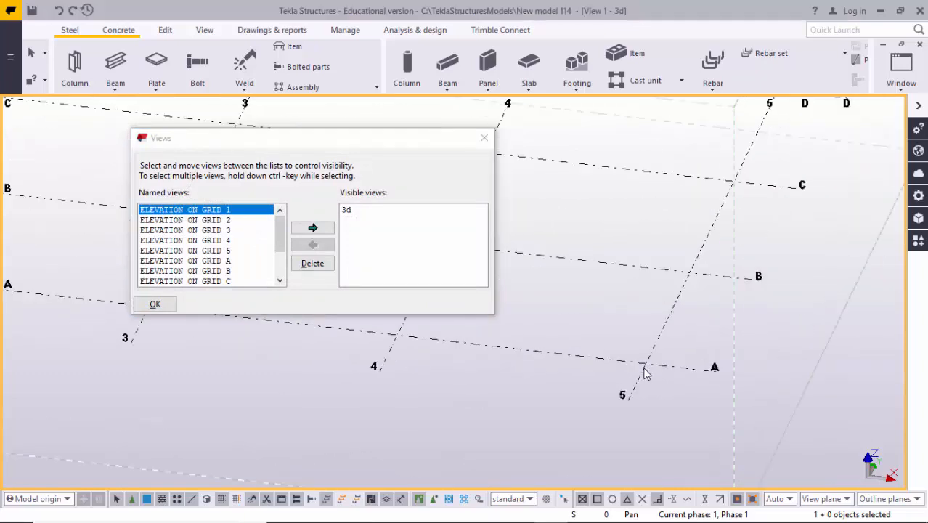
scroll(633, 377, down, 2)
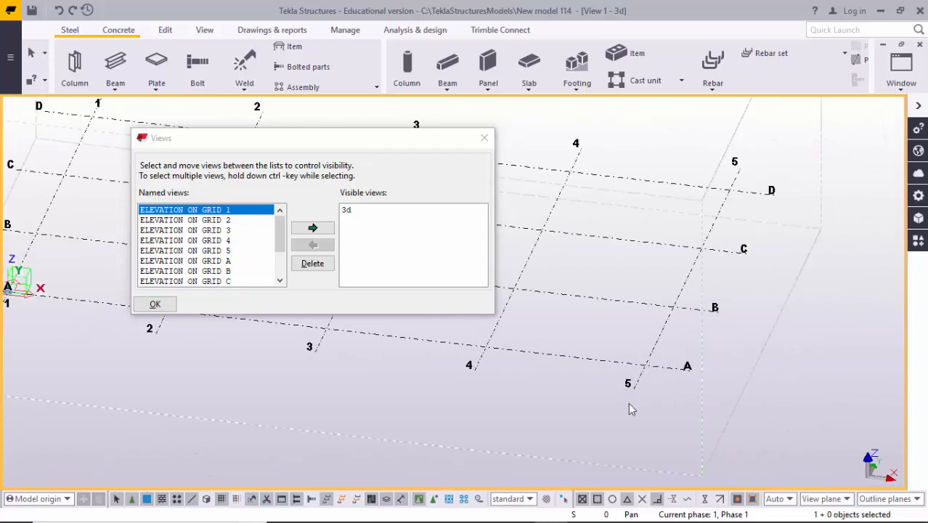
click(207, 251)
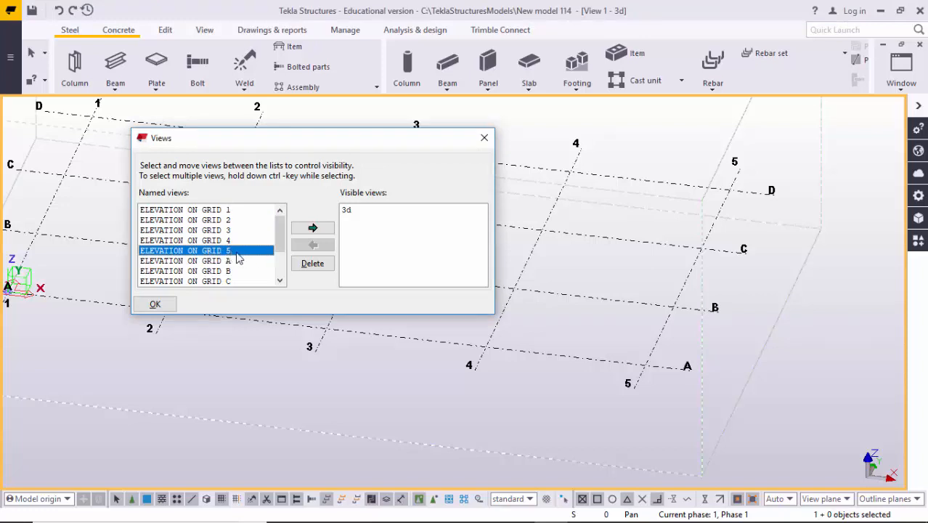
click(312, 228)
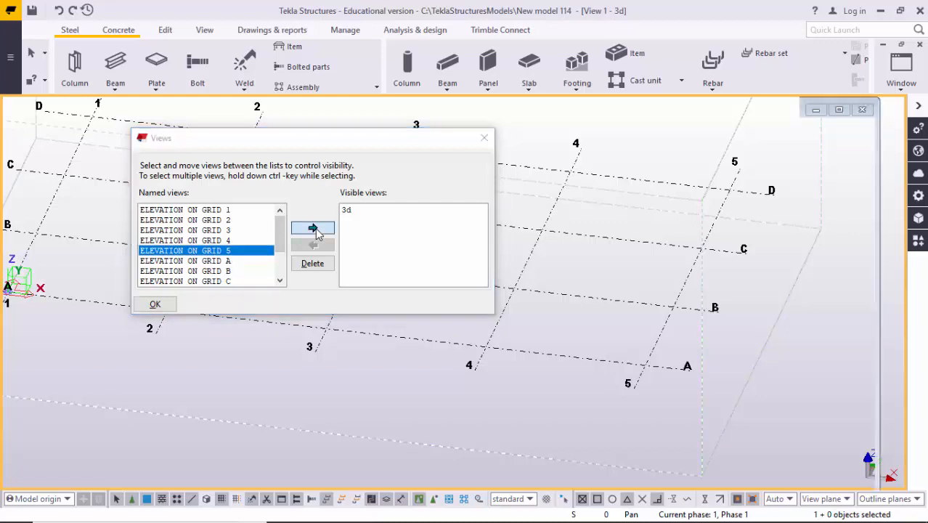
click(485, 139)
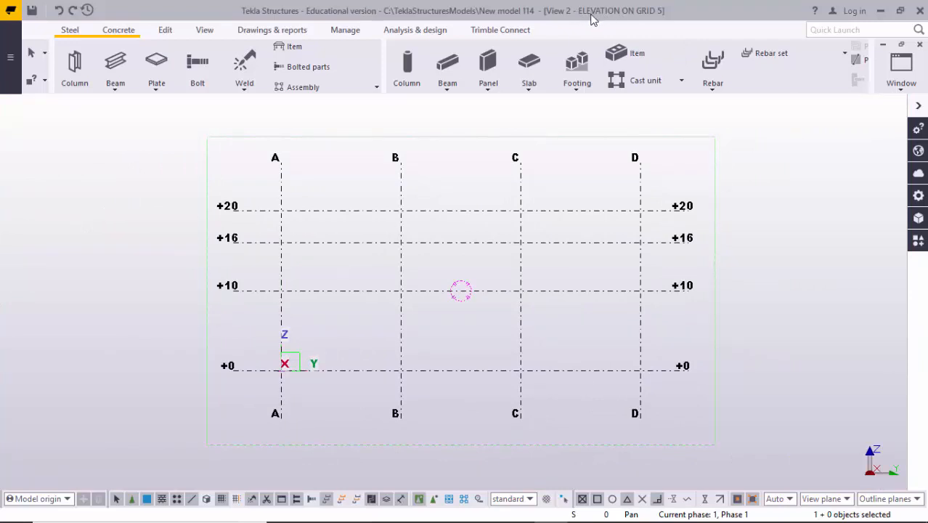
- Switch back and forth between the 3D view and the ELEVATION ON GRID 5 view, ending in the elevation
click(900, 69)
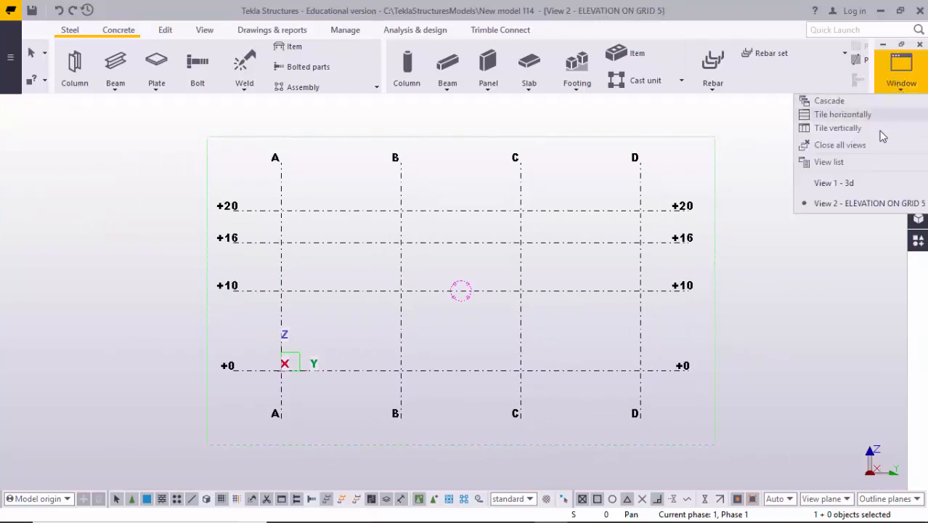
click(852, 183)
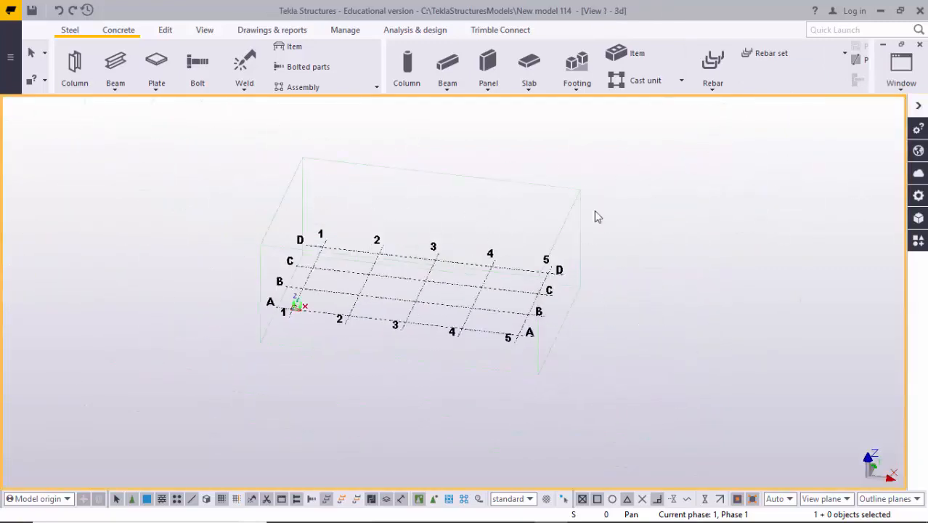
click(900, 69)
click(871, 202)
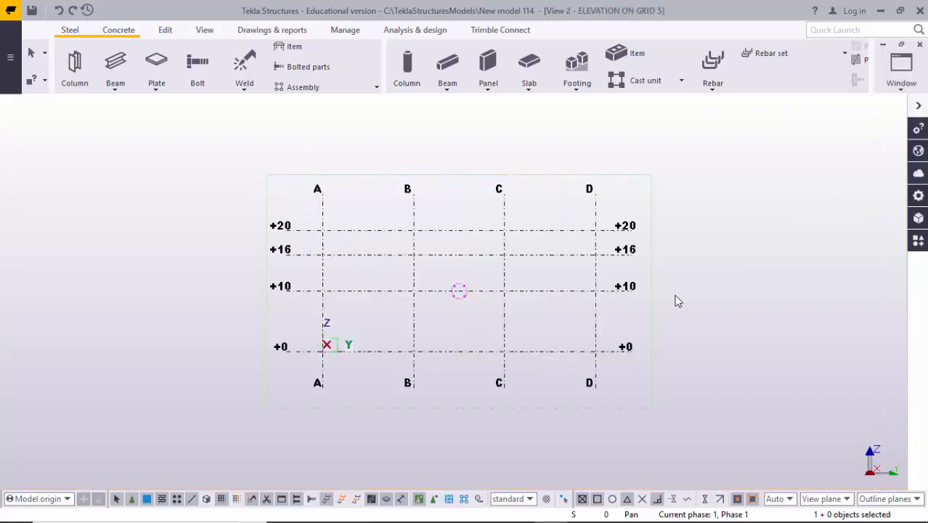
middle_drag(504, 295, 495, 286)
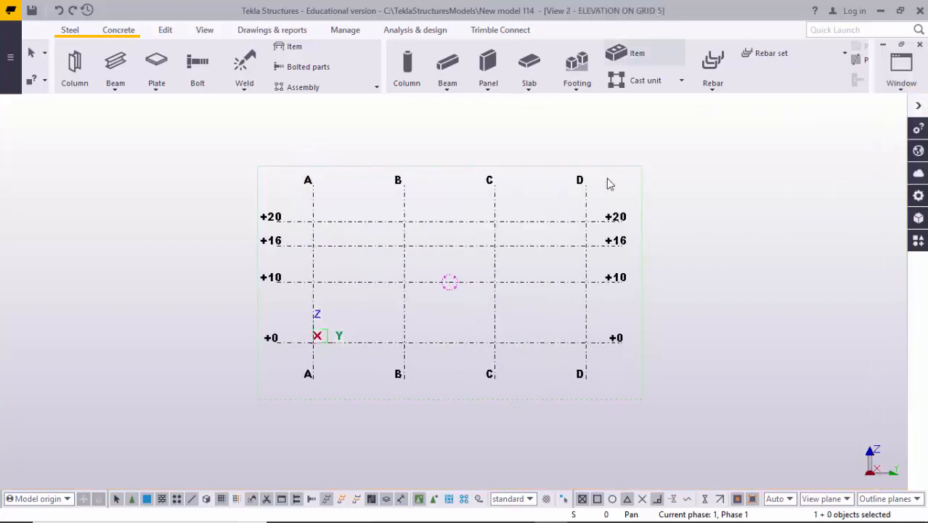
scroll(491, 279, down, 3)
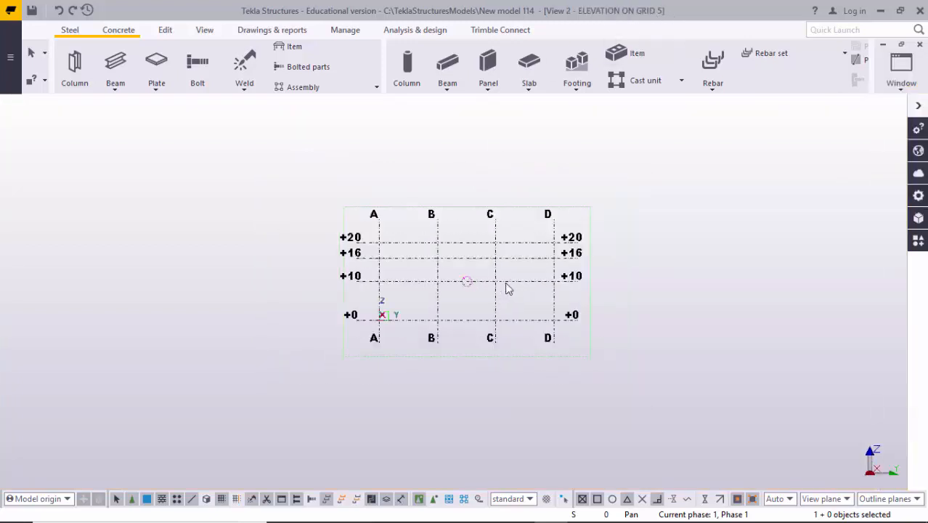
scroll(507, 282, up, 3)
scroll(463, 306, down, 2)
scroll(455, 311, up, 6)
scroll(448, 316, down, 2)
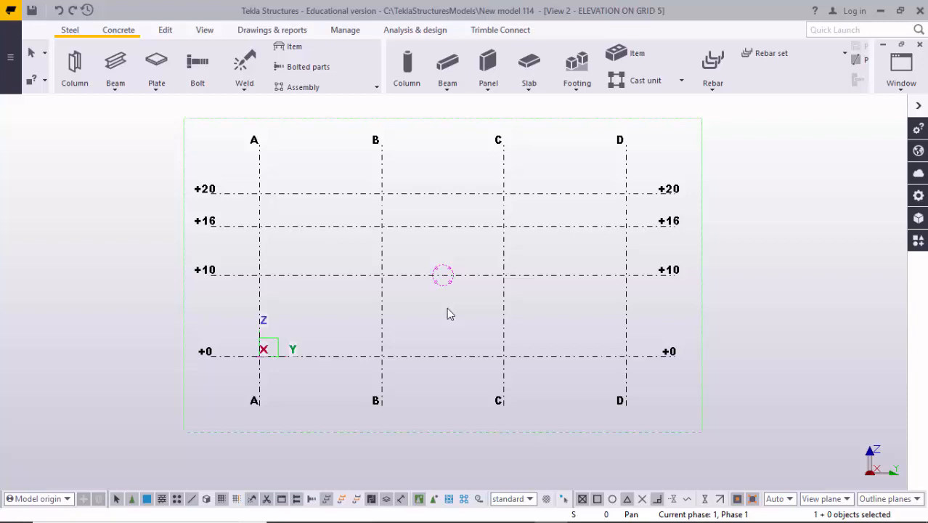
key(ctrl+Tab)
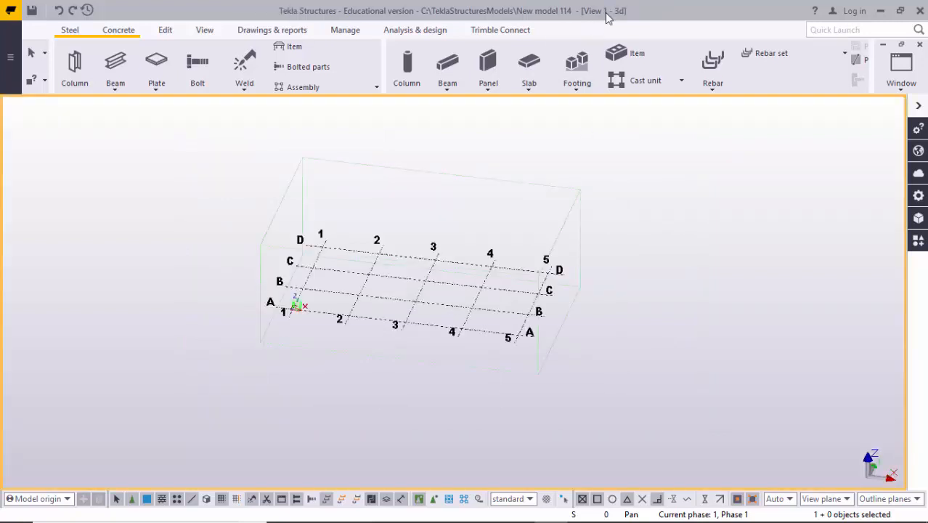
key(ctrl+Tab)
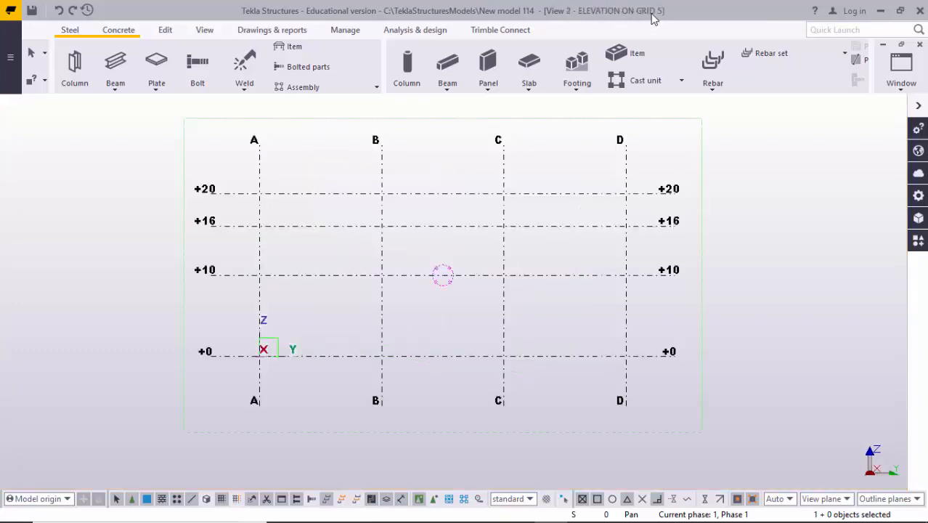
scroll(521, 287, down, 1)
scroll(523, 269, up, 2)
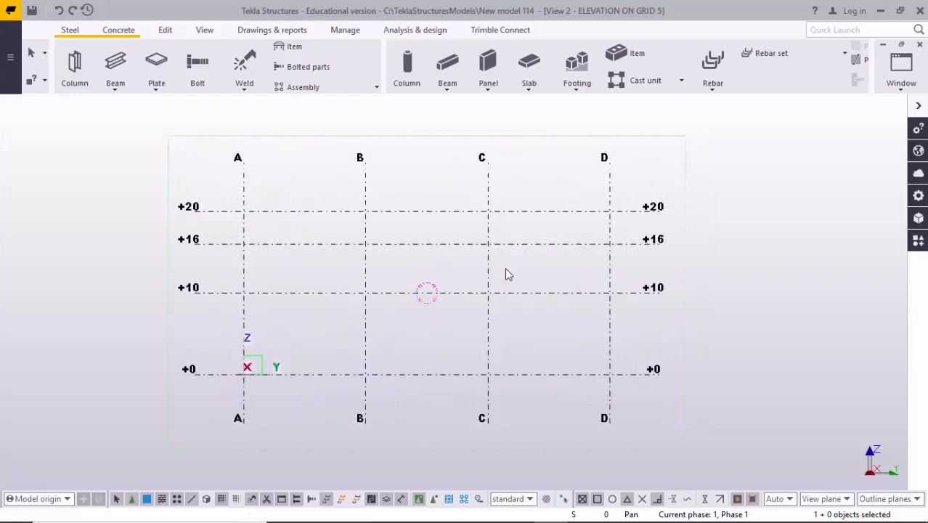
middle_drag(505, 295, 577, 267)
scroll(374, 312, up, 2)
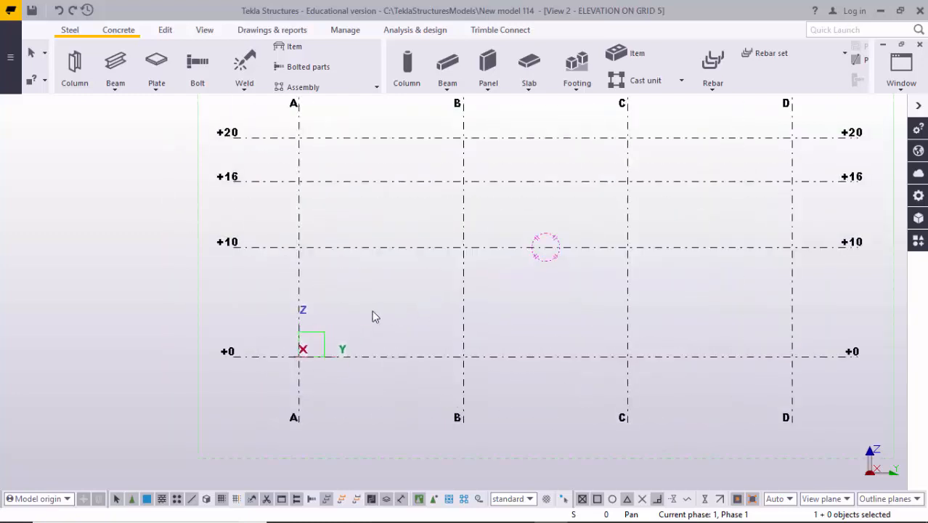
middle_drag(403, 300, 340, 352)
scroll(358, 342, down, 2)
scroll(343, 323, up, 1)
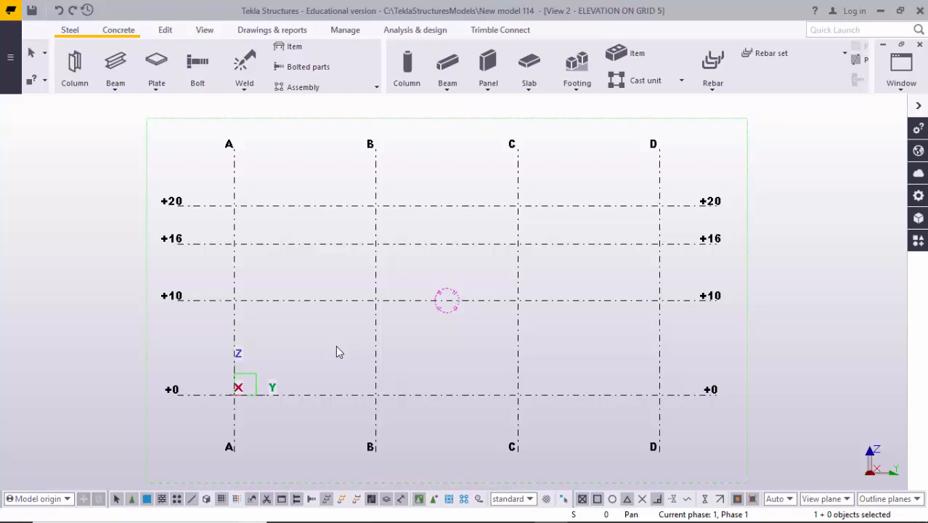
- Open the Applications & components catalog and expand its PEB group
key(ctrl+f)
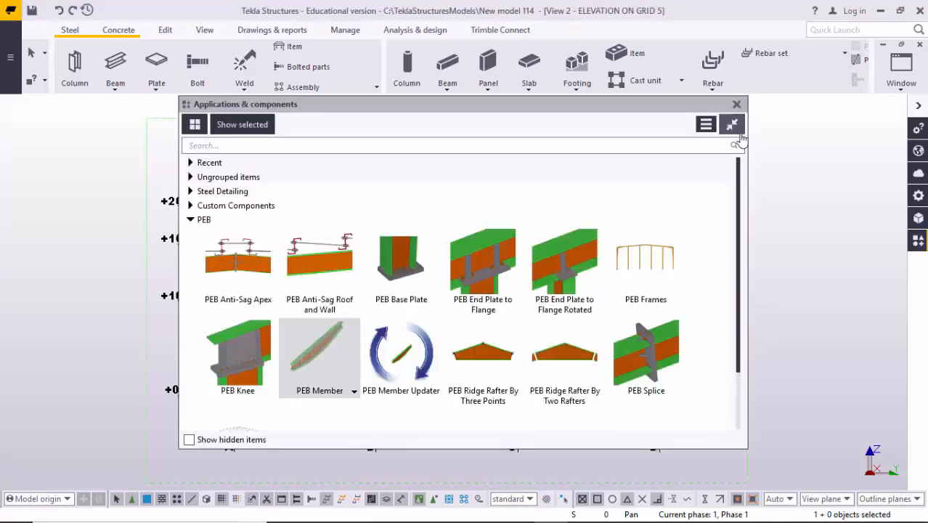
click(736, 104)
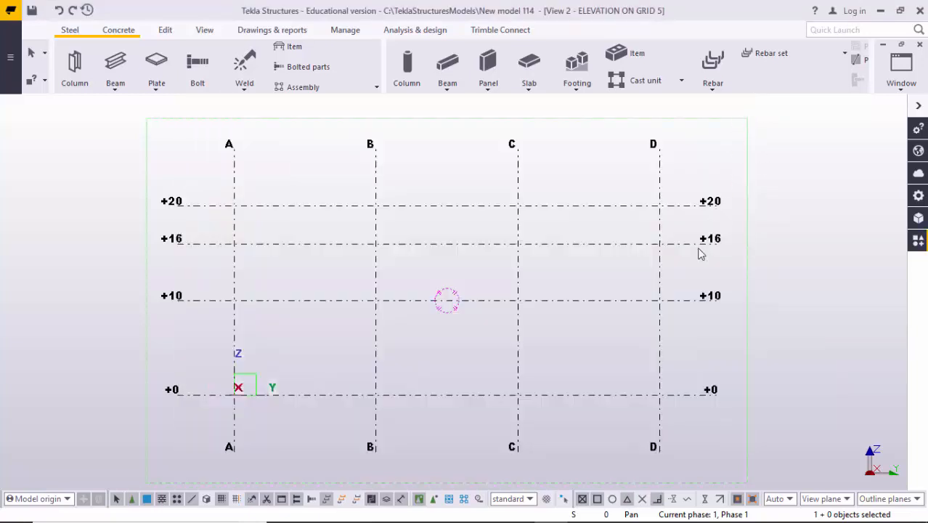
click(917, 243)
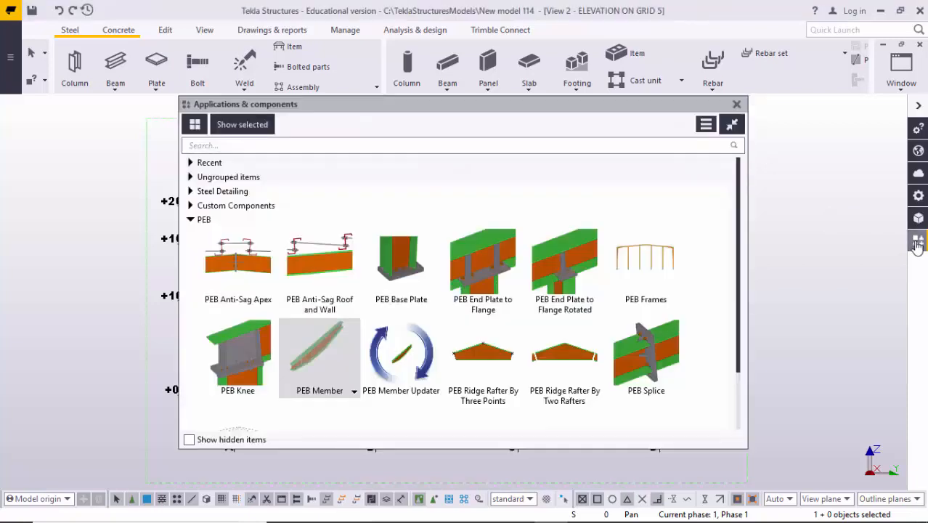
click(190, 221)
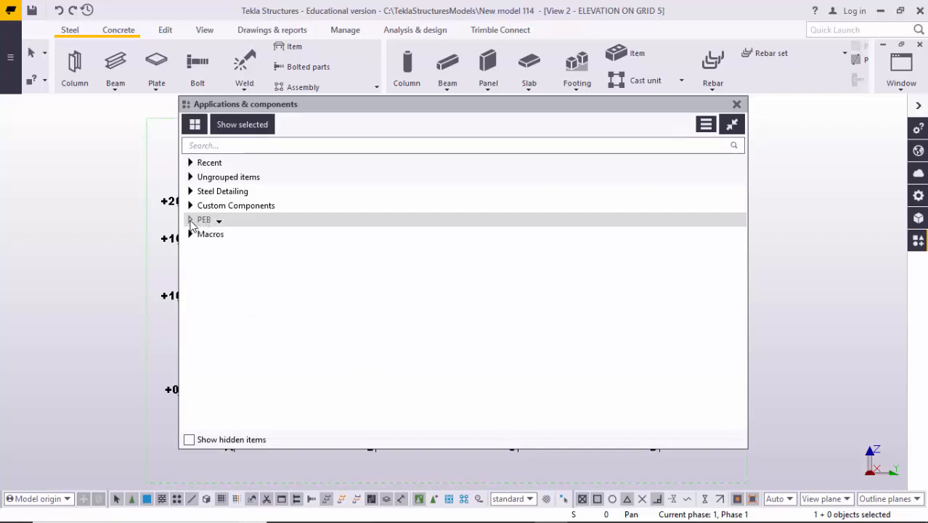
click(191, 221)
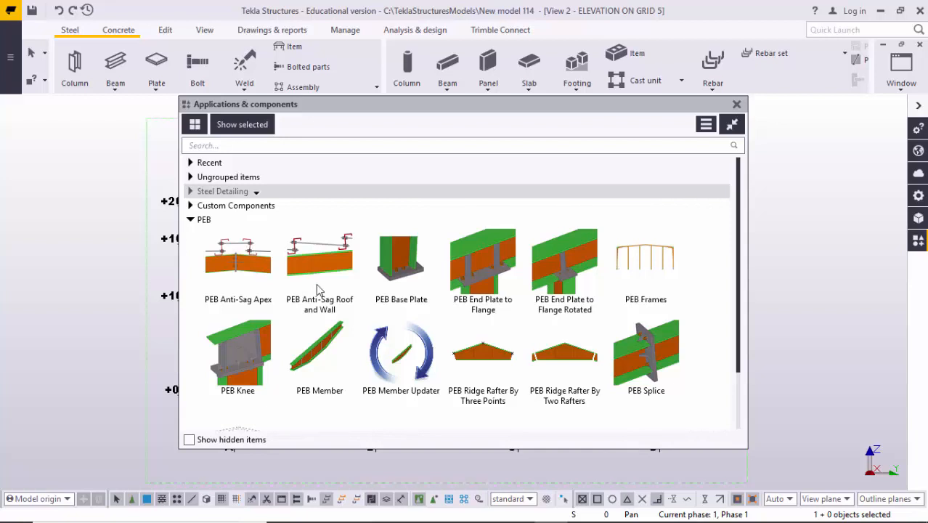
- Place a PEB Member as a column on grid A from level +0 to +16 and end the command
click(316, 367)
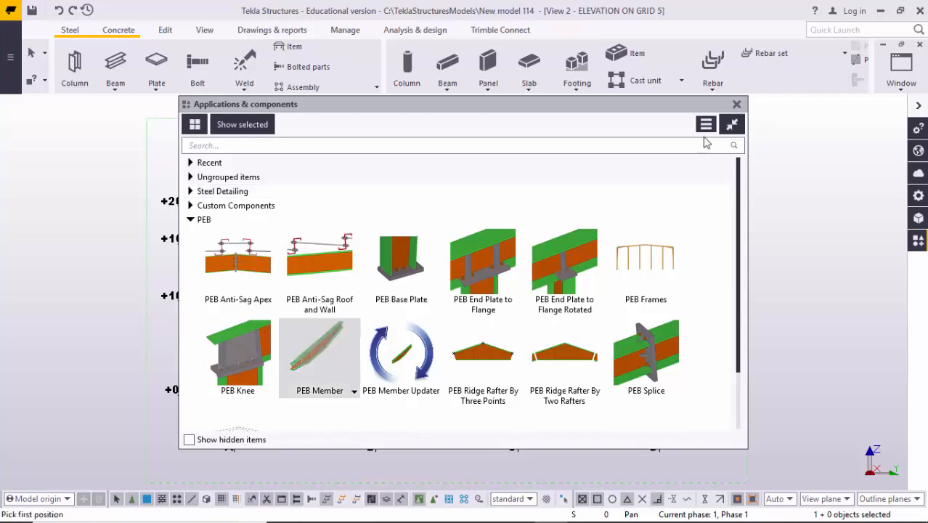
click(736, 104)
middle_drag(396, 332, 475, 298)
scroll(328, 369, up, 3)
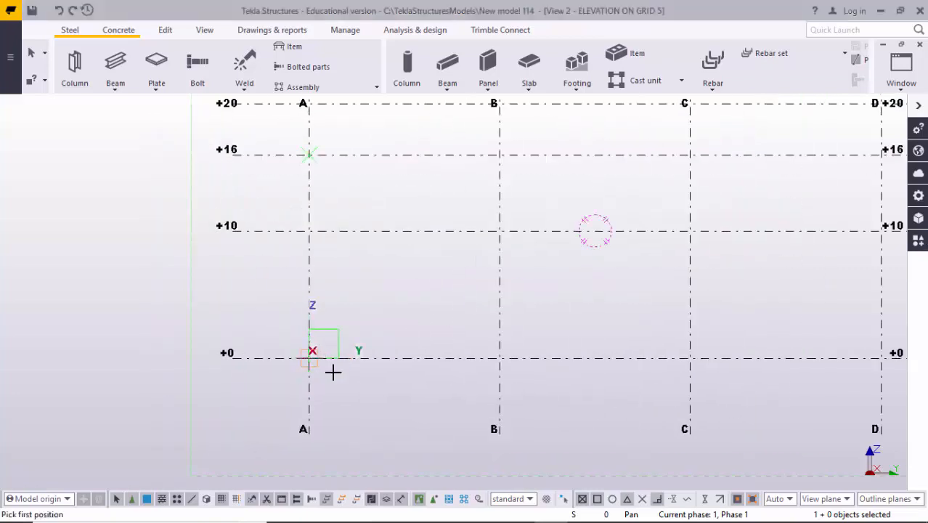
click(321, 369)
scroll(321, 369, down, 2)
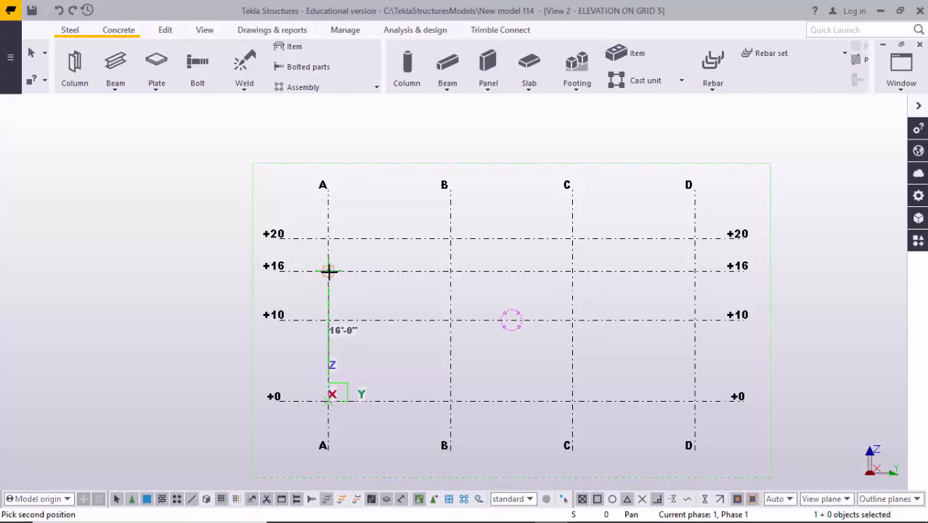
click(328, 270)
right_click(367, 252)
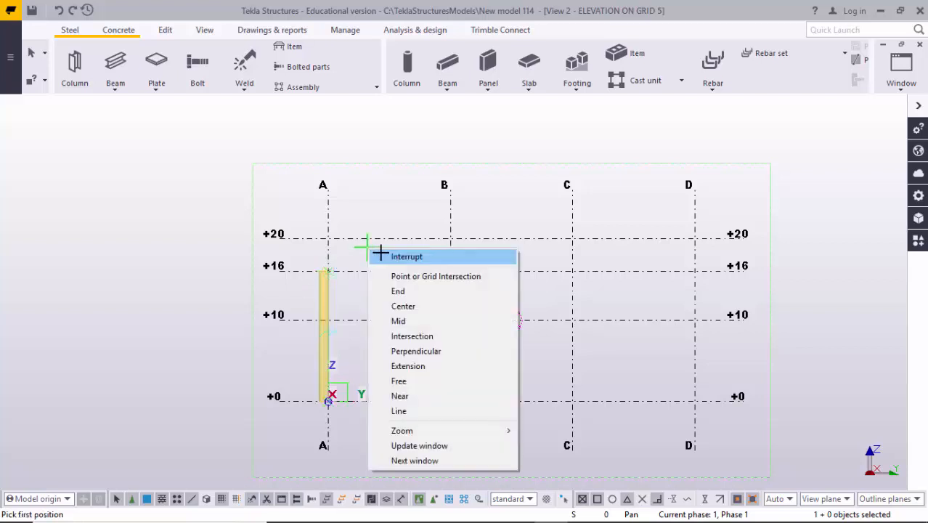
click(406, 256)
- Examine the new column in the elevation and in the 3D view at grid intersection A-5
scroll(332, 323, up, 5)
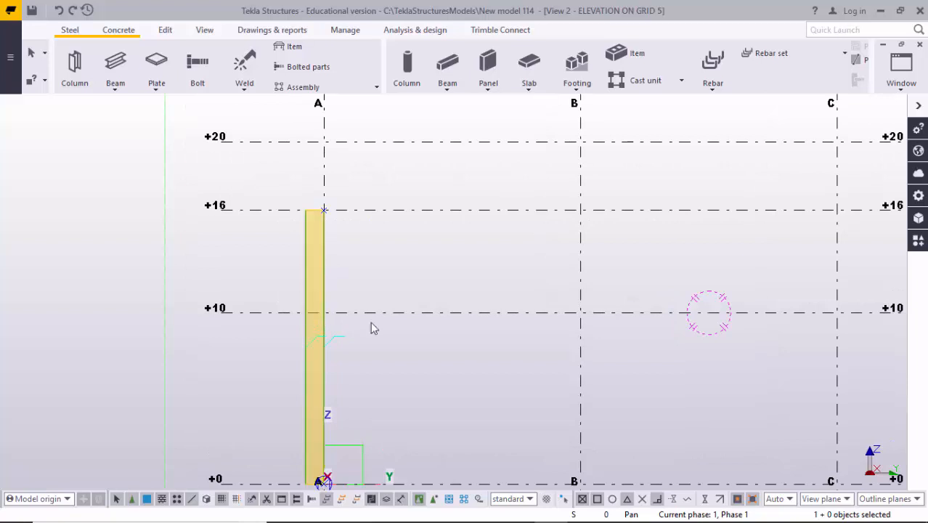
scroll(317, 307, up, 3)
scroll(322, 363, down, 4)
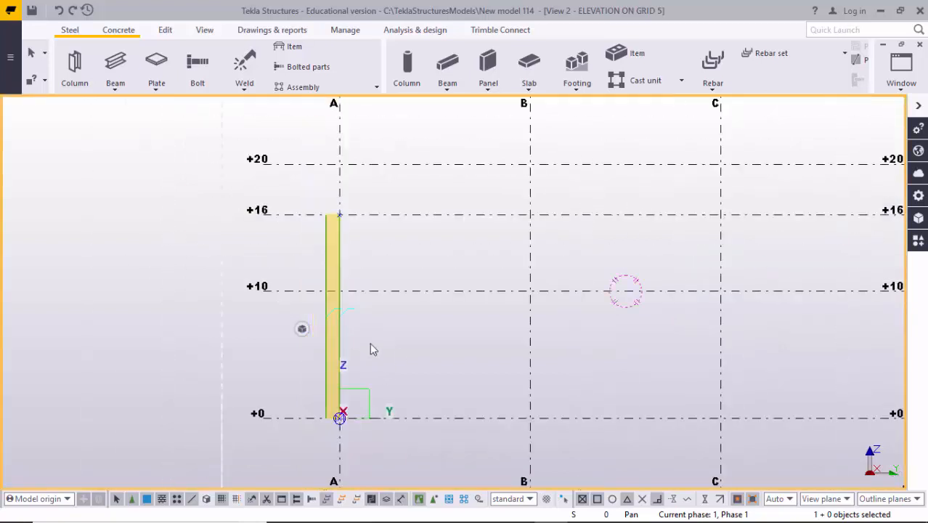
middle_drag(368, 349, 390, 315)
scroll(361, 312, up, 2)
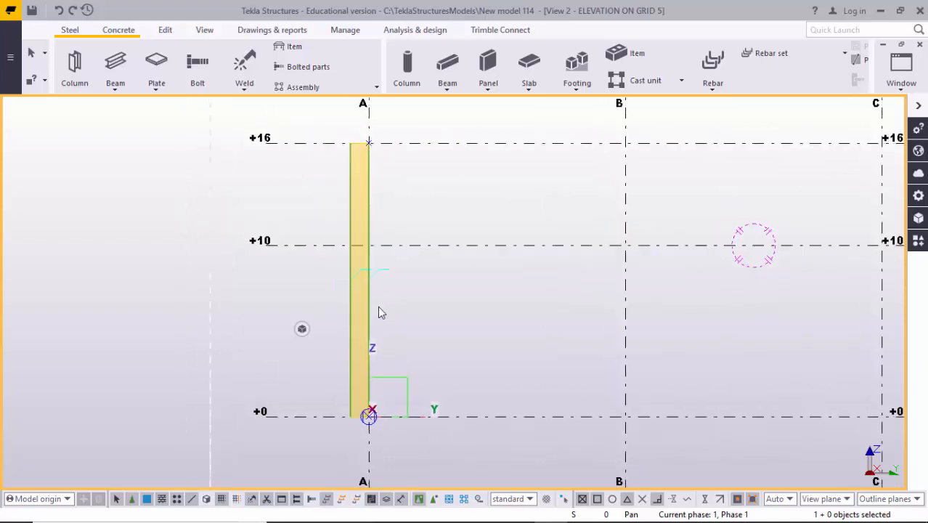
key(ctrl+Tab)
scroll(341, 311, up, 4)
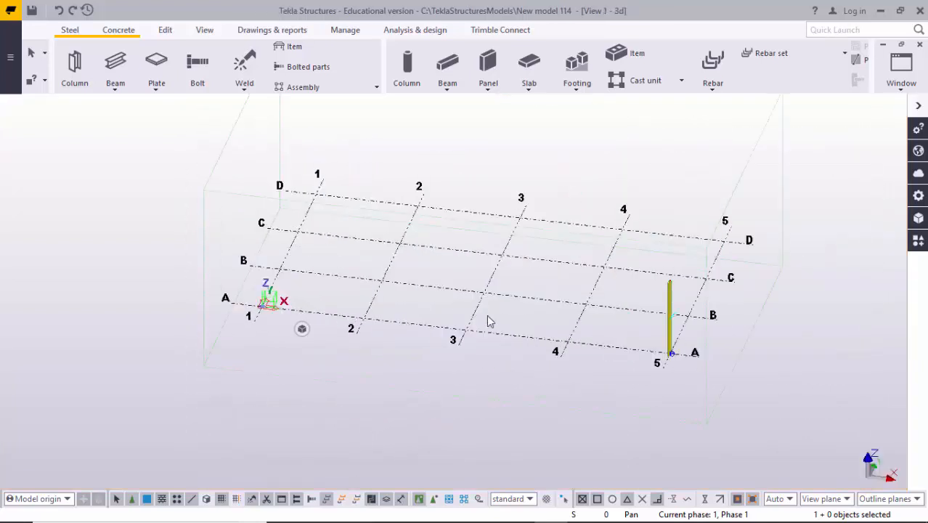
middle_drag(507, 318, 274, 302)
scroll(456, 299, up, 1)
scroll(457, 304, up, 6)
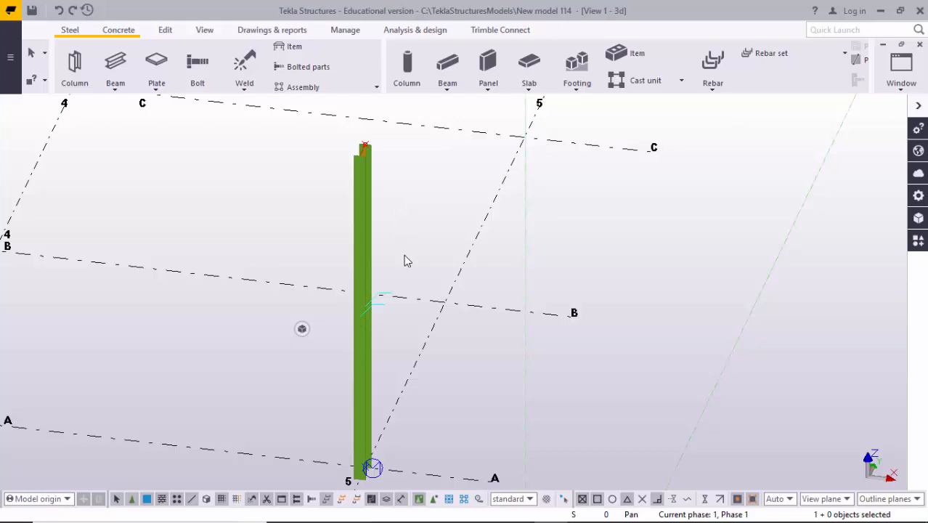
- Set the view rotation point at the column base and rotate the 3D view to face the column's web
key(v)
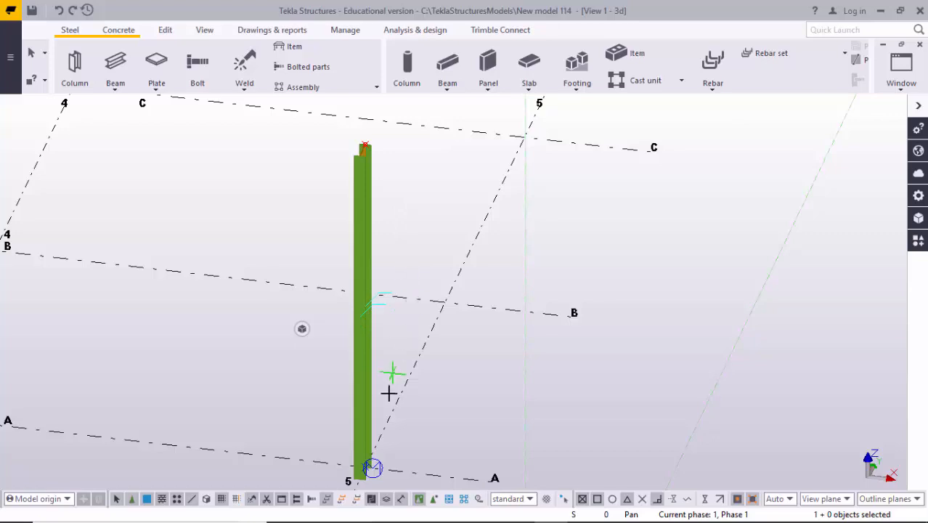
click(367, 461)
ctrl+middle_drag(382, 442, 352, 433)
right_click(481, 299)
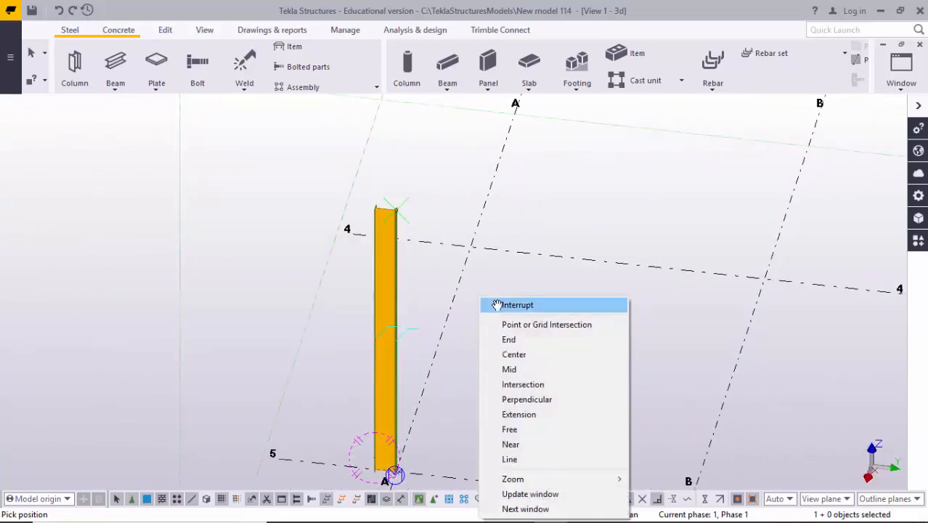
click(479, 291)
key(Escape)
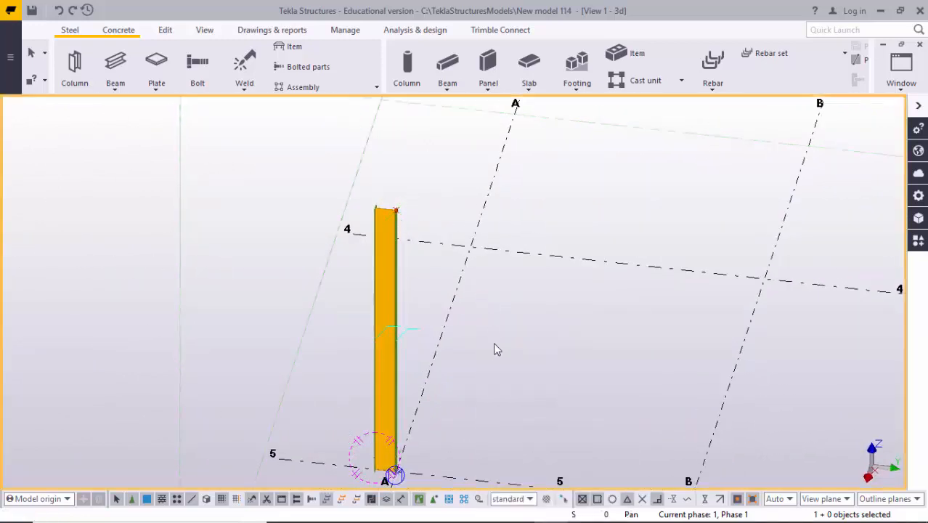
- Redraw the 3D view and inspect where the column base sits relative to grid intersection A-5
right_click(498, 300)
click(514, 315)
scroll(504, 363, down, 3)
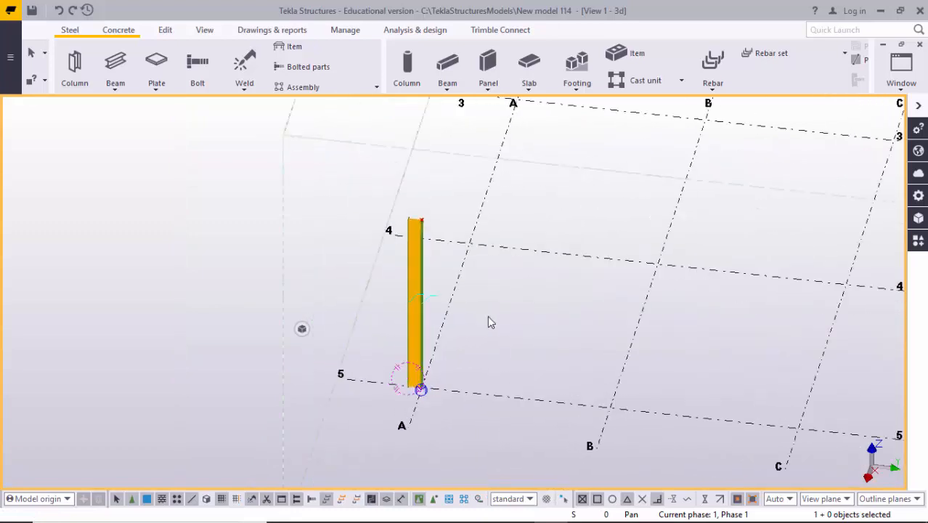
scroll(488, 317, up, 6)
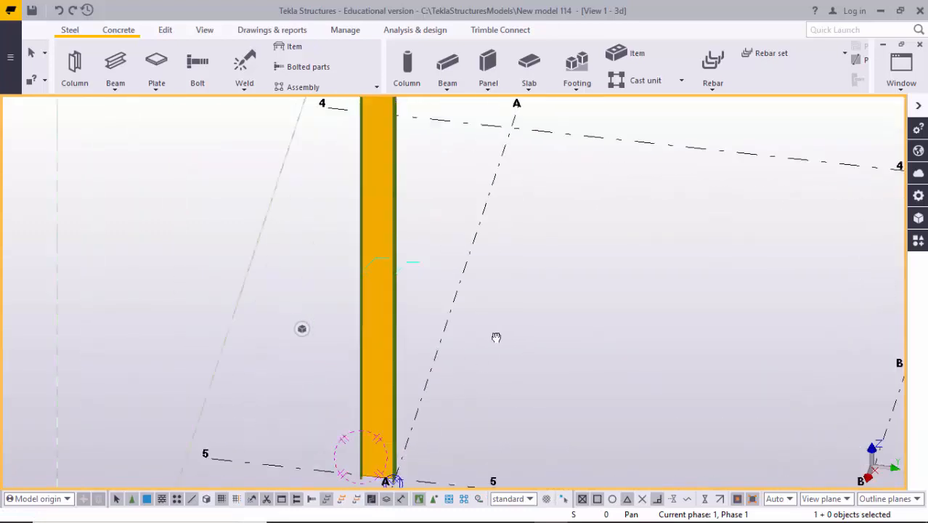
drag(496, 337, 469, 337)
right_click(511, 257)
click(546, 334)
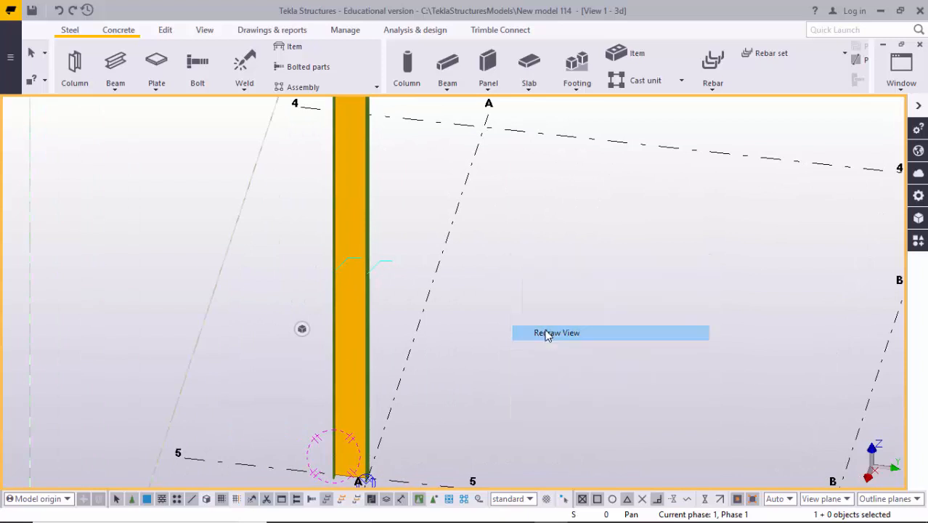
scroll(471, 342, down, 3)
scroll(406, 363, up, 2)
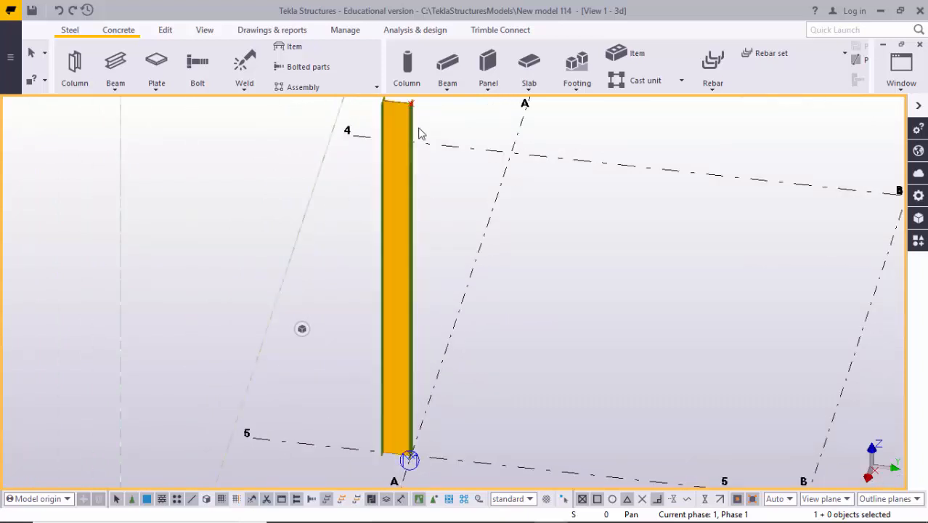
ctrl+middle_drag(419, 132, 467, 317)
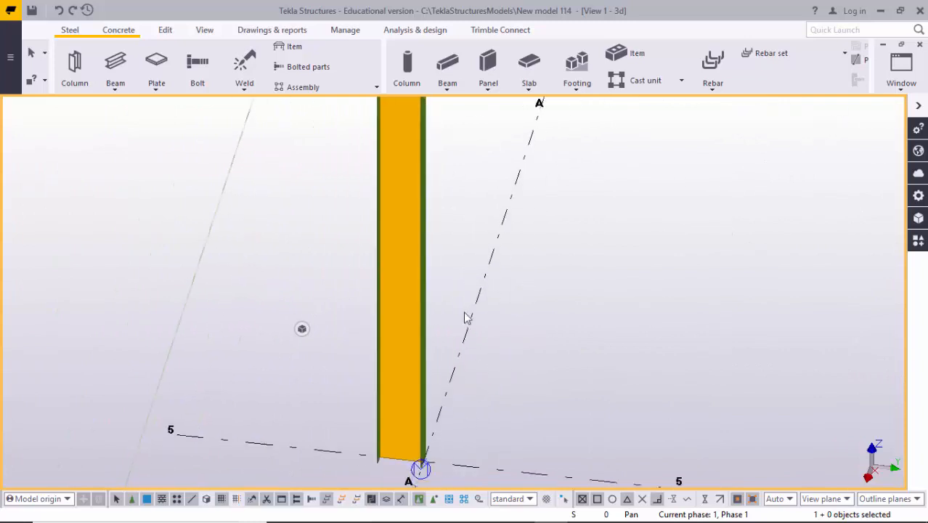
ctrl+middle_drag(448, 371, 391, 369)
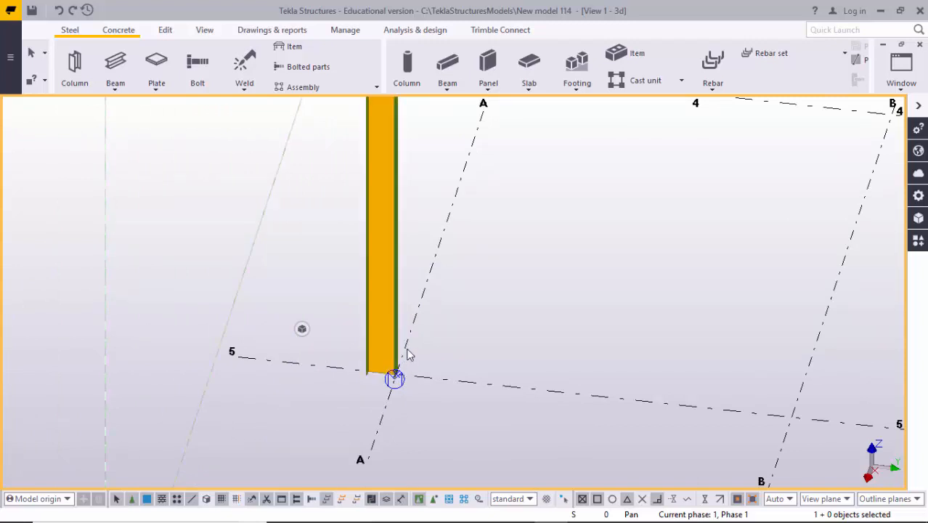
ctrl+middle_drag(403, 358, 396, 365)
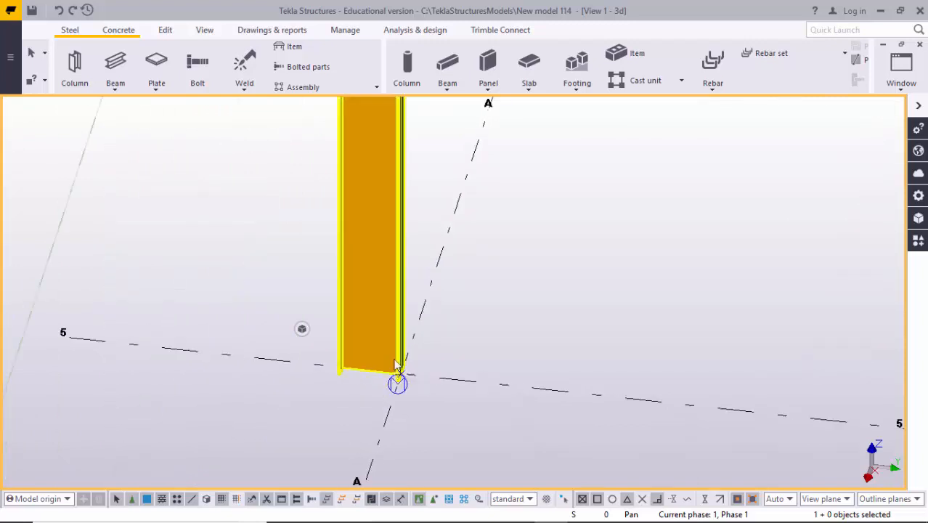
- Change the column's PEB Member reference point to the middle of the web and apply the modification to the column
double_click(402, 317)
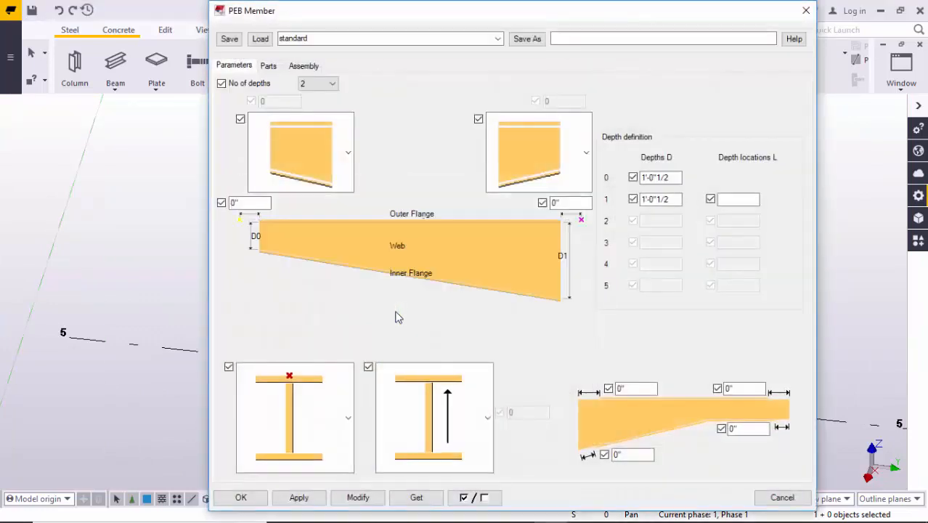
middle_drag(164, 253, 74, 191)
scroll(99, 230, down, 6)
middle_drag(137, 269, 104, 295)
scroll(151, 298, up, 4)
scroll(151, 298, up, 1)
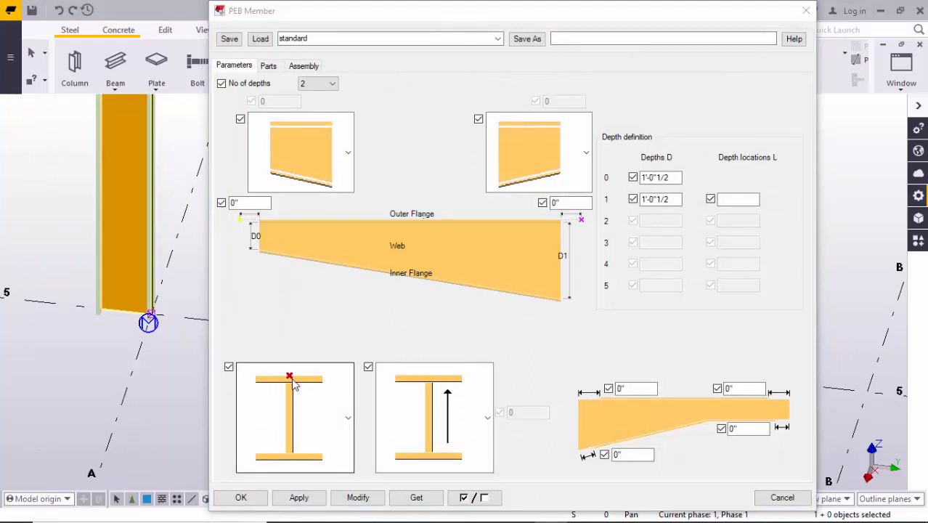
click(344, 412)
click(297, 314)
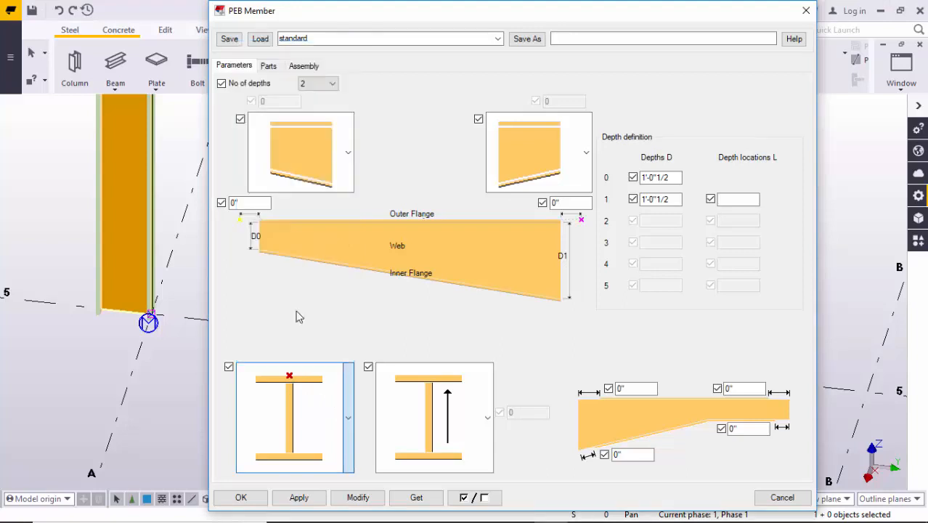
click(355, 499)
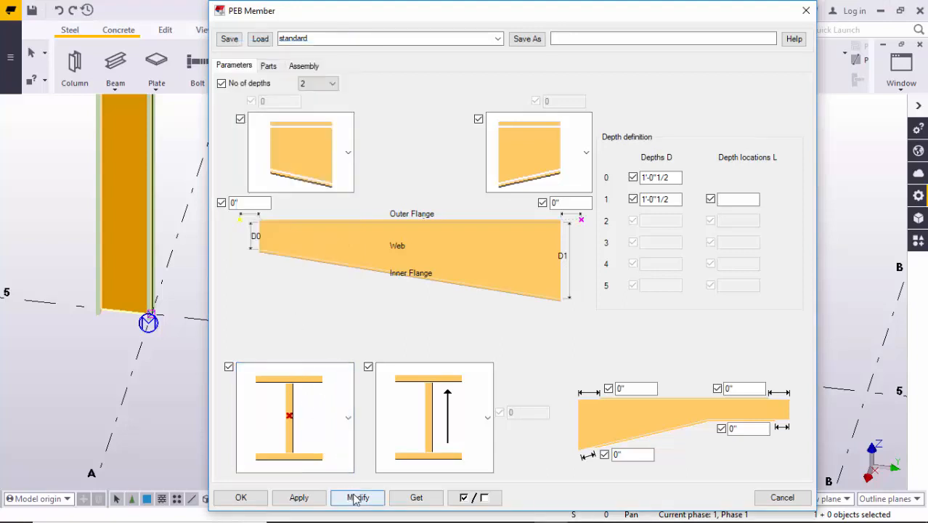
middle_drag(151, 335, 99, 324)
scroll(105, 312, up, 3)
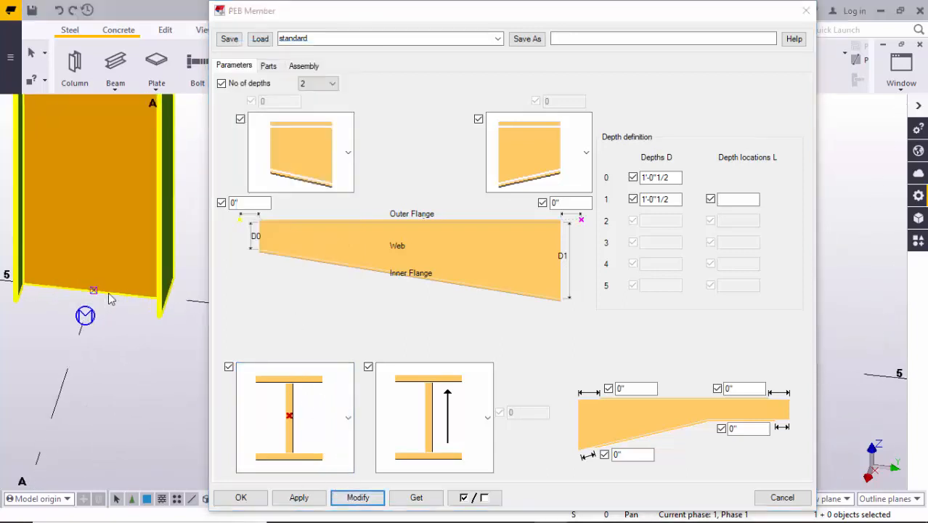
scroll(114, 308, down, 2)
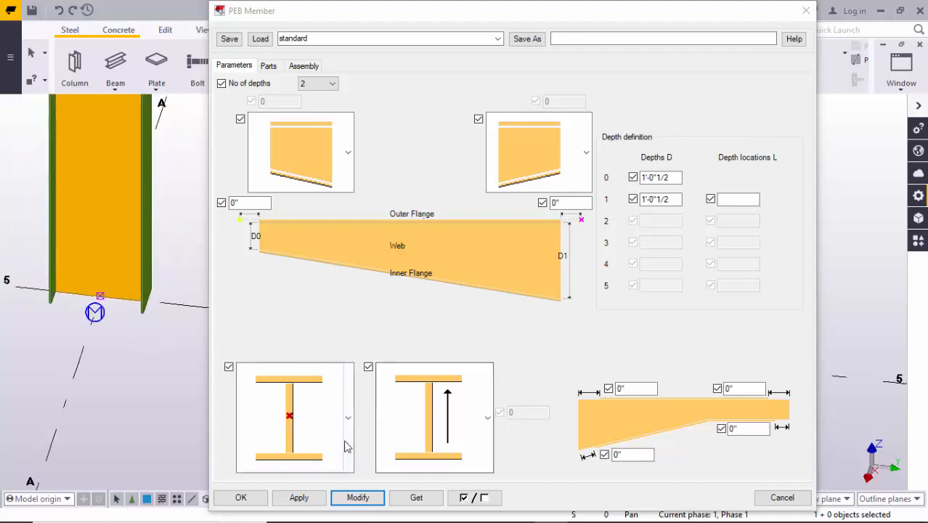
- Set the column's reference point back to the outer flange, modify the member and close its PEB Member properties
click(317, 391)
click(308, 140)
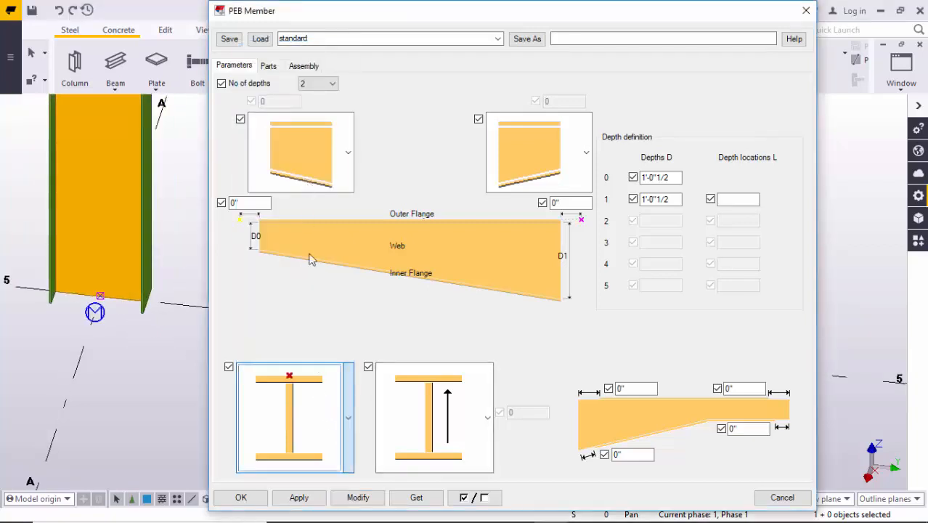
click(358, 497)
click(241, 498)
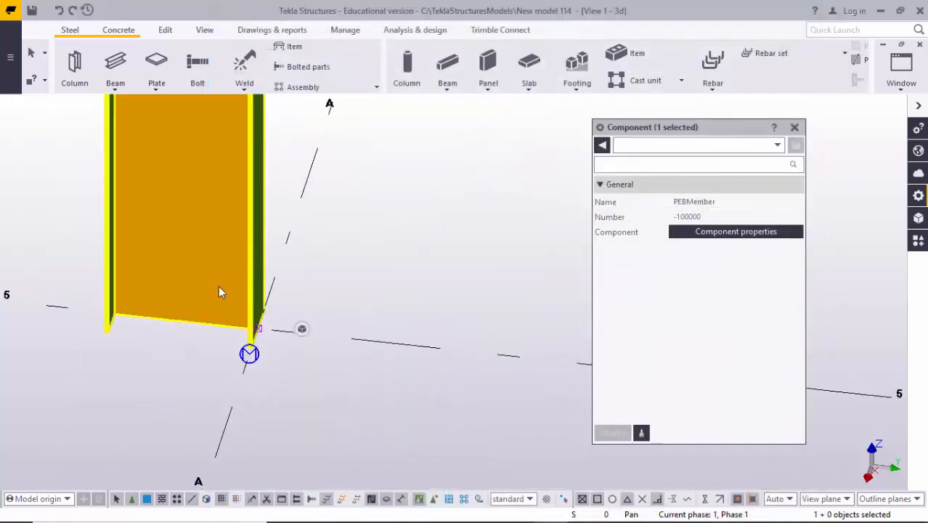
middle_drag(218, 285, 243, 317)
scroll(243, 318, up, 1)
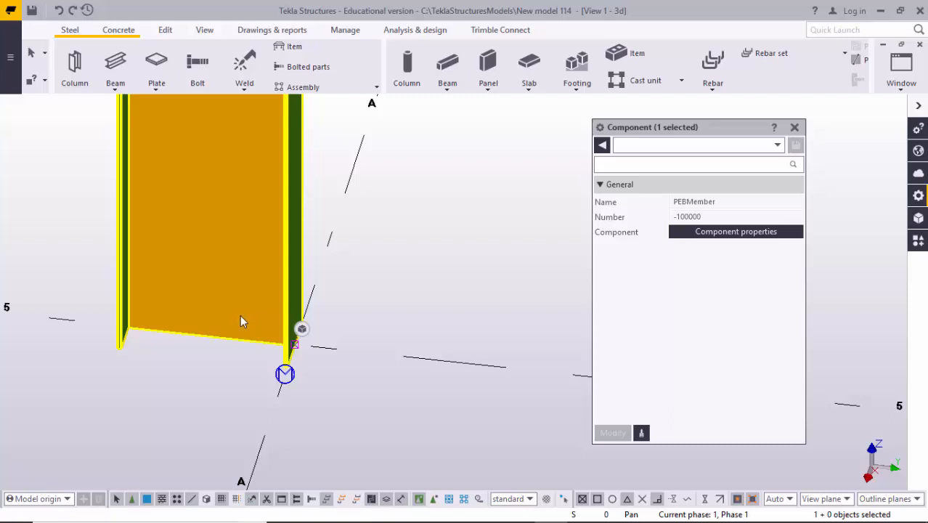
click(221, 336)
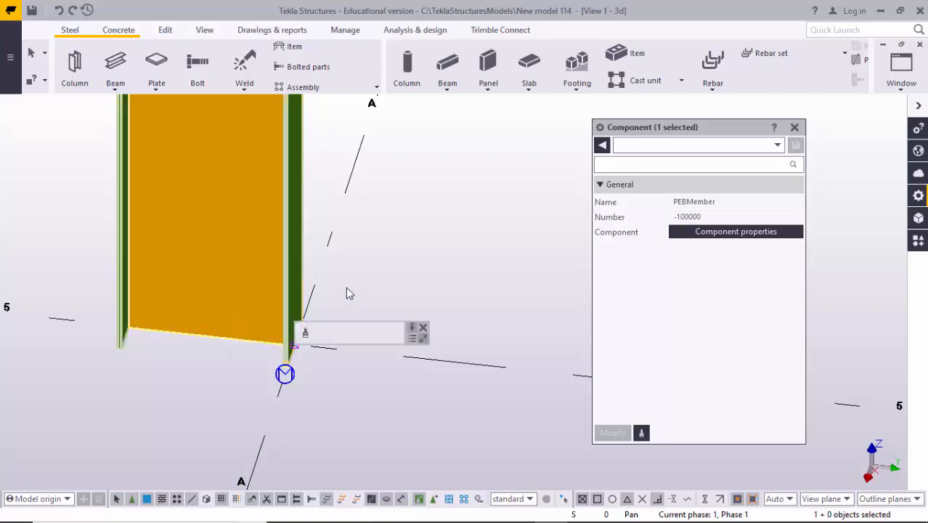
click(325, 265)
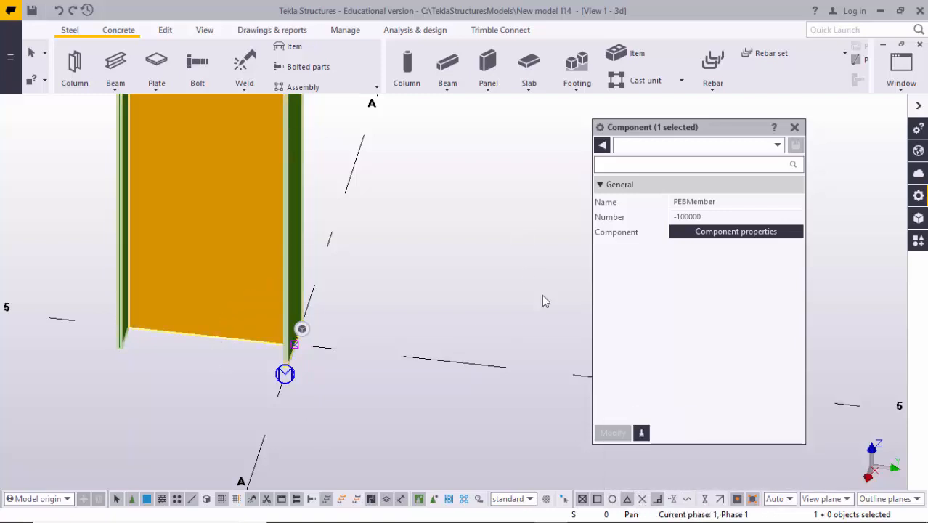
- Move the PEB Member column from the midpoint of its web base onto the intersection of grids A and 5
right_click(237, 192)
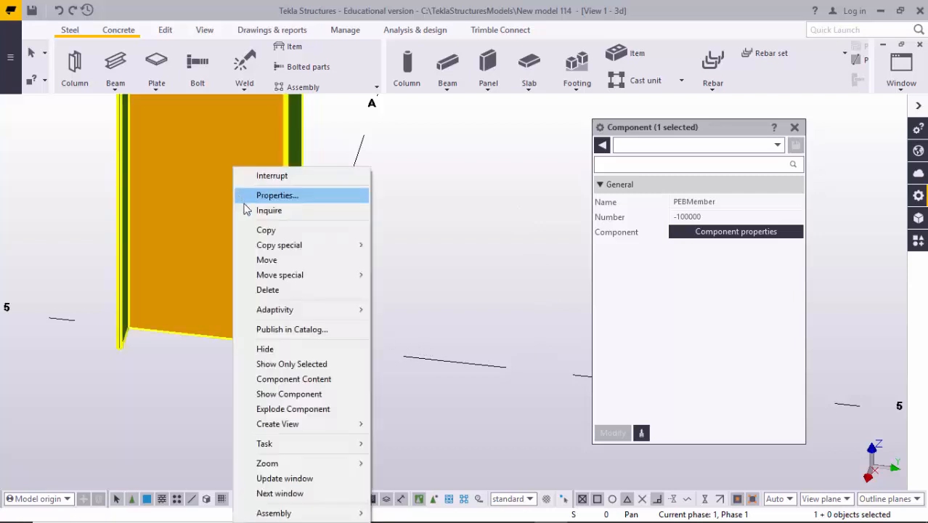
click(298, 265)
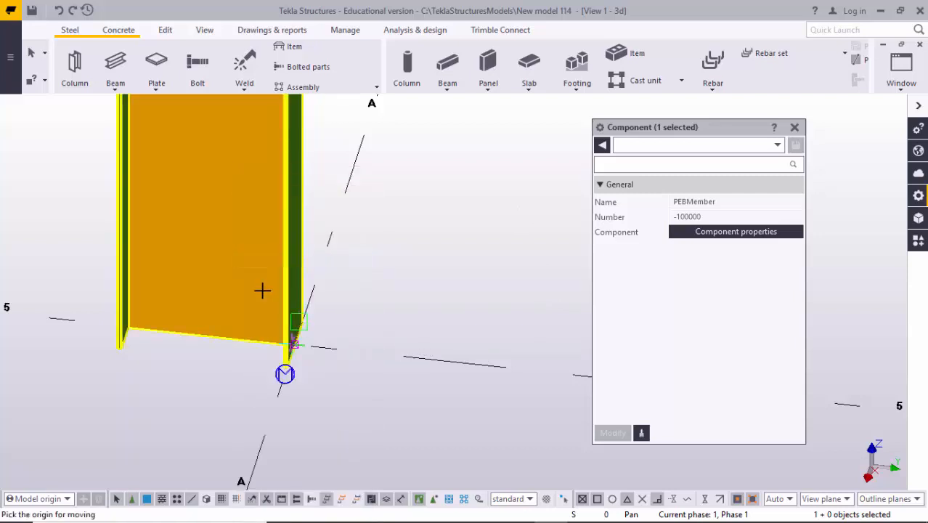
click(246, 336)
scroll(318, 333, up, 2)
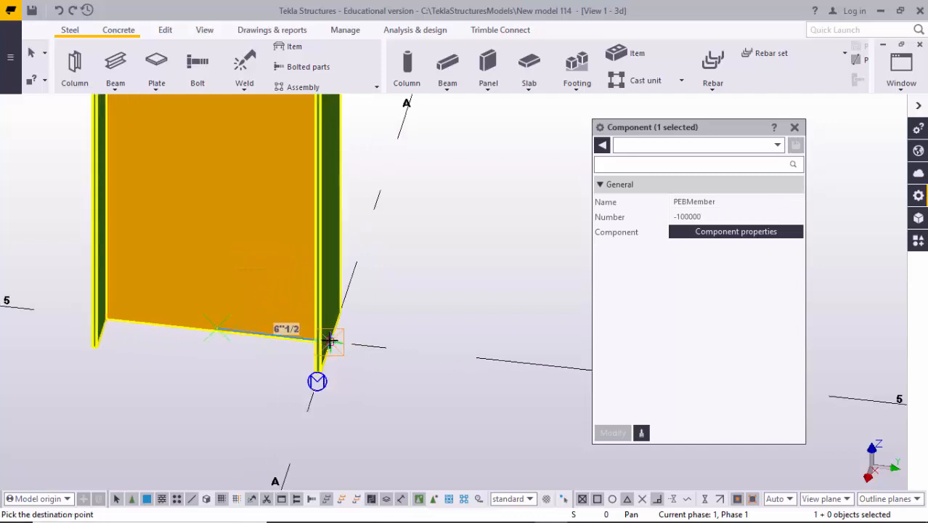
click(331, 342)
scroll(334, 341, down, 5)
middle_drag(443, 276, 397, 321)
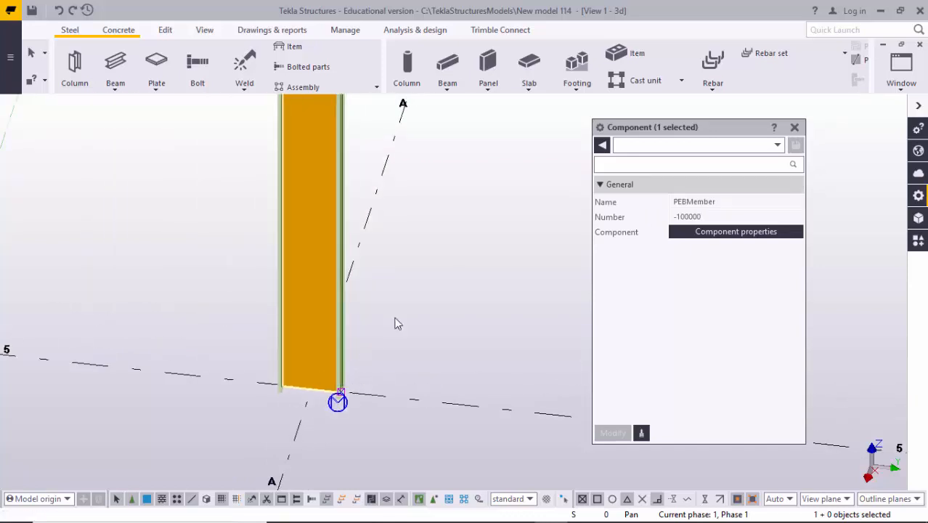
click(412, 262)
scroll(411, 261, down, 2)
- Switch to the grid 5 elevation and examine the column's base and top alignment relative to grid A
key(ctrl+Tab)
middle_drag(414, 417, 411, 399)
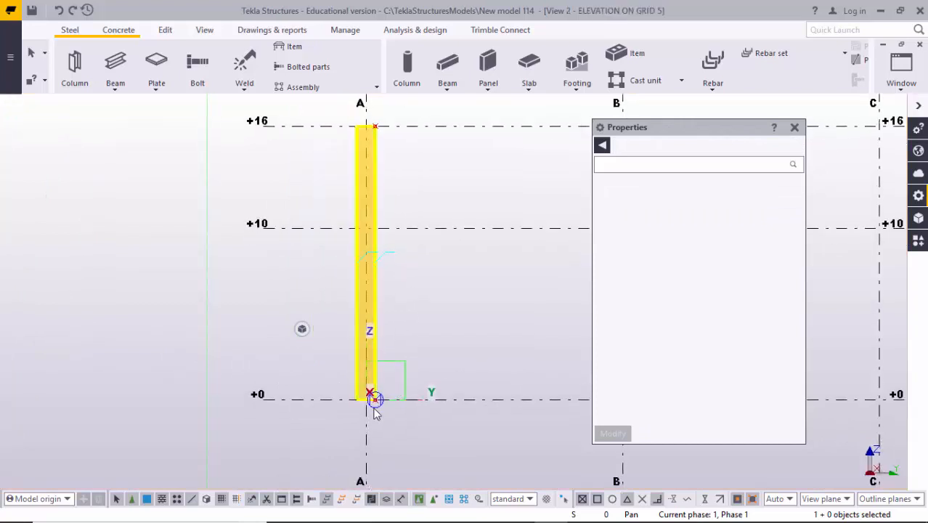
scroll(365, 396, up, 5)
scroll(356, 400, up, 2)
scroll(393, 403, down, 7)
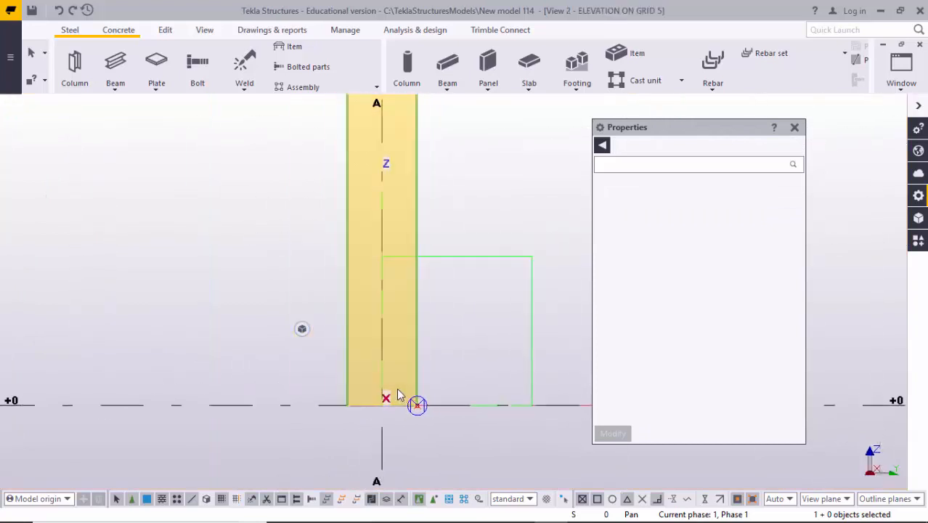
middle_drag(399, 336, 377, 388)
scroll(382, 215, up, 5)
scroll(385, 200, up, 2)
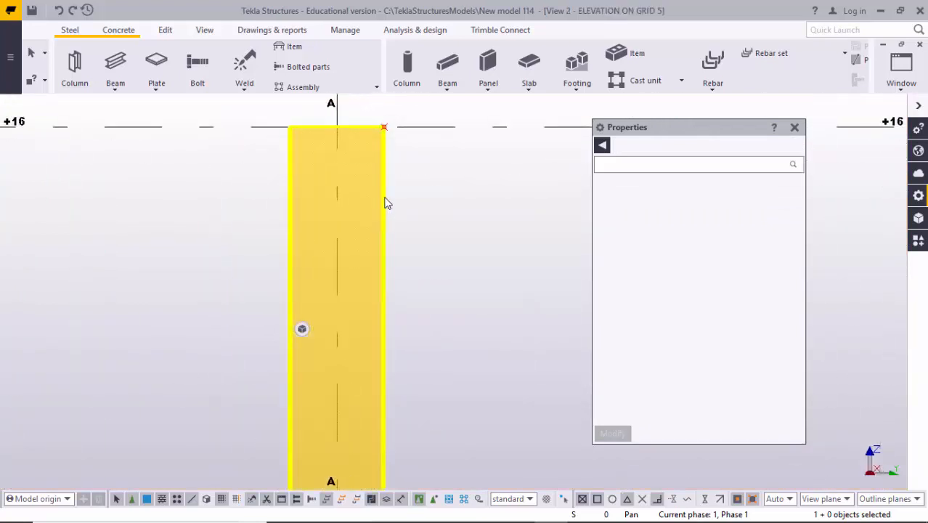
scroll(385, 131, up, 3)
scroll(390, 251, down, 8)
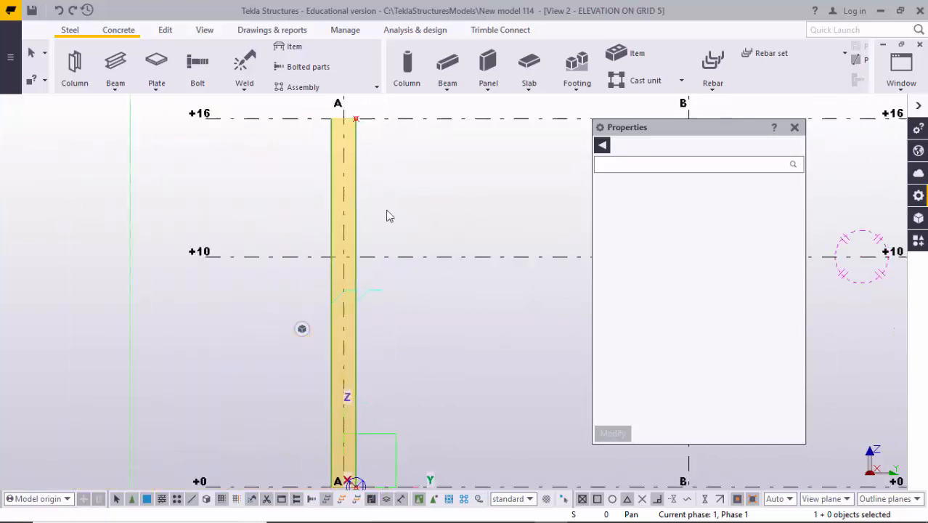
scroll(384, 249, up, 2)
- Return to the 3D view and examine the column's top end, including its flanges and web edge
key(ctrl+Tab)
middle_drag(381, 271, 408, 406)
middle_drag(394, 273, 417, 418)
middle_drag(370, 285, 372, 408)
scroll(362, 215, up, 6)
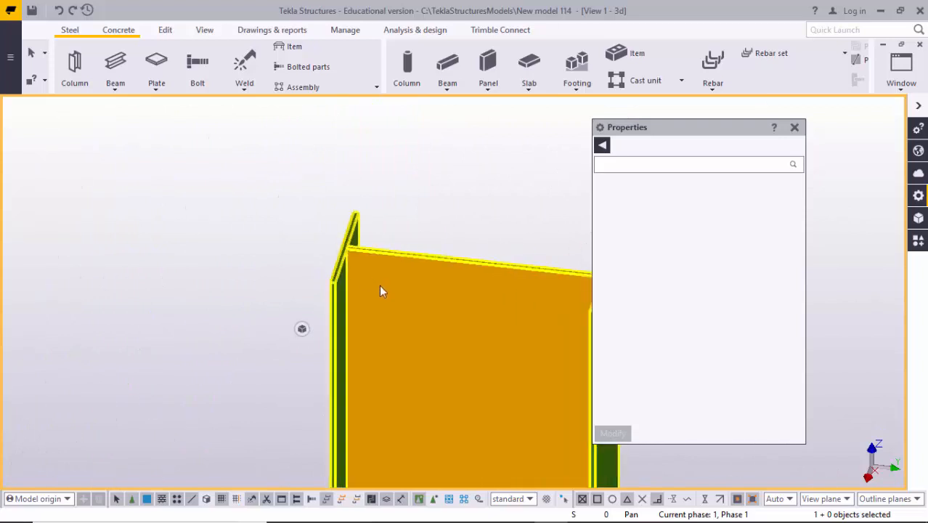
middle_drag(389, 297, 239, 285)
scroll(338, 263, up, 2)
scroll(335, 249, down, 2)
scroll(435, 229, up, 4)
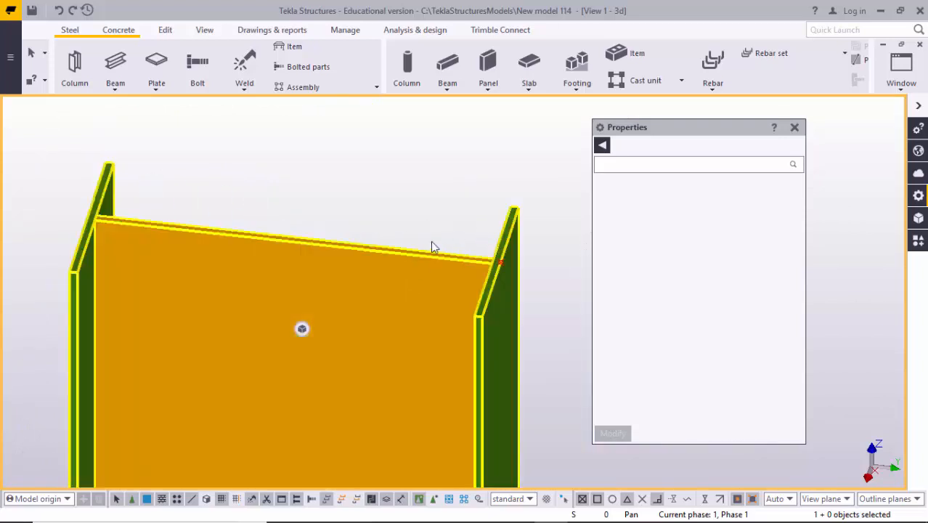
scroll(426, 276, down, 2)
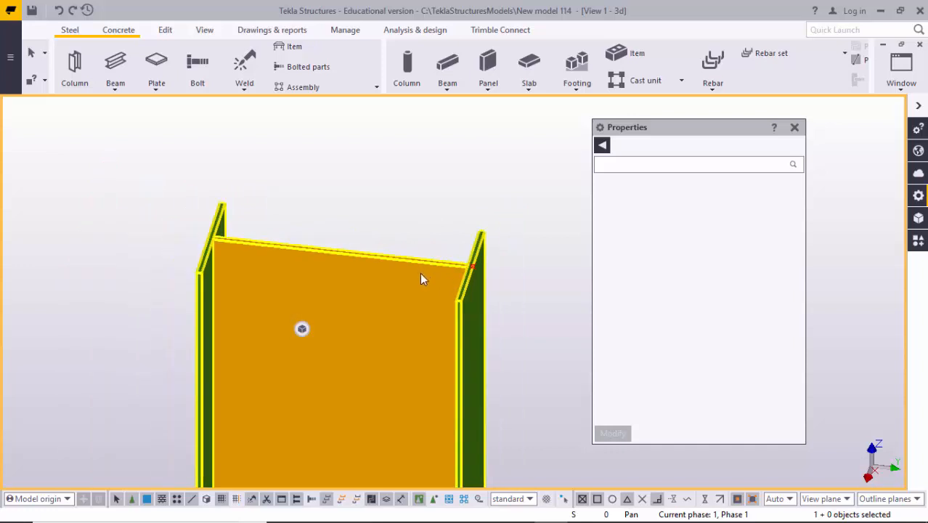
middle_drag(431, 310, 434, 228)
scroll(433, 240, down, 2)
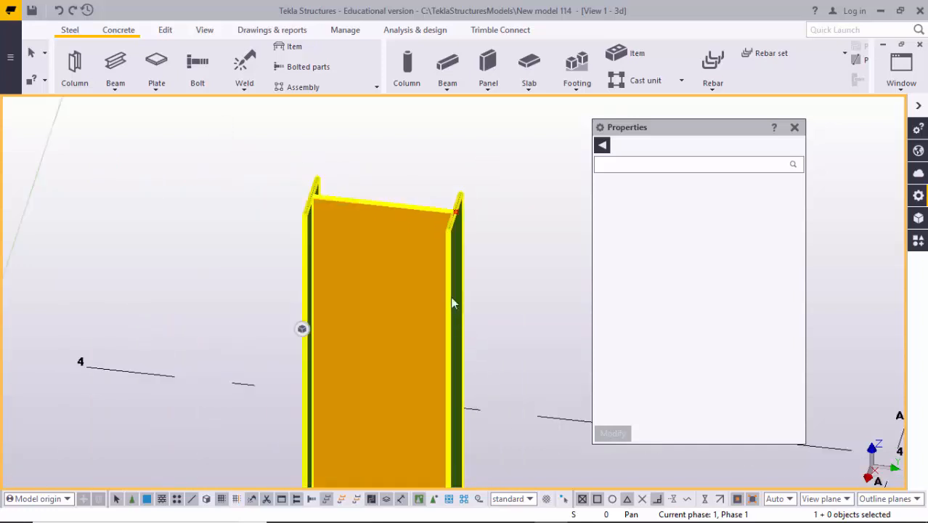
- Open the column's PEB Member properties and set depth 0 to 1'-0"
double_click(433, 266)
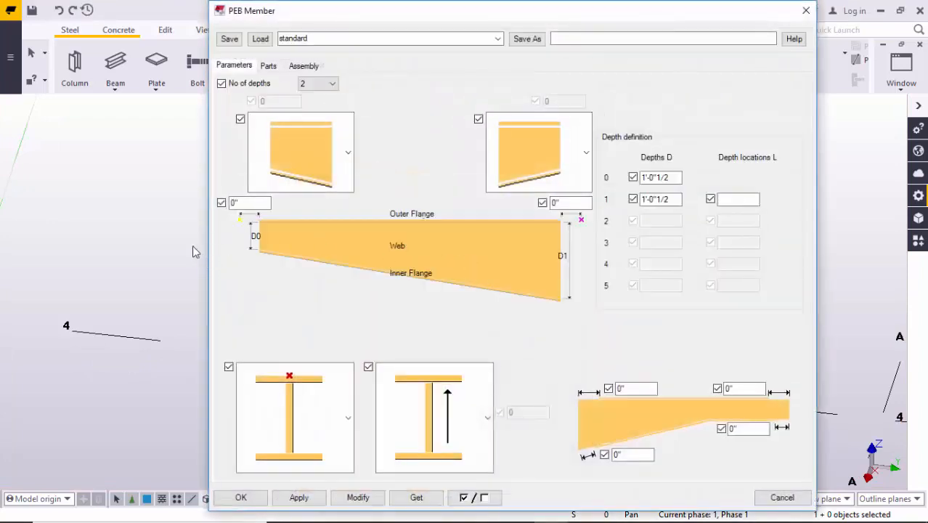
scroll(82, 235, down, 4)
middle_drag(85, 238, 42, 231)
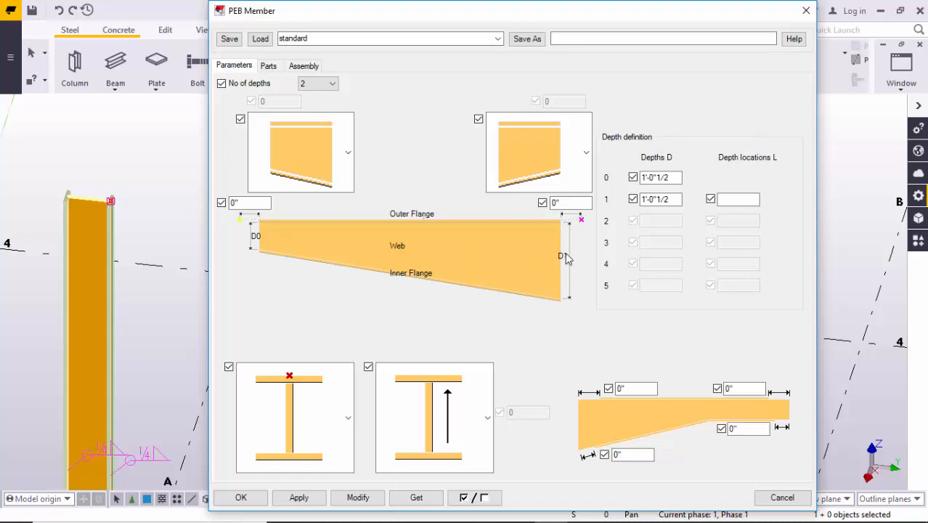
scroll(119, 226, down, 2)
click(86, 385)
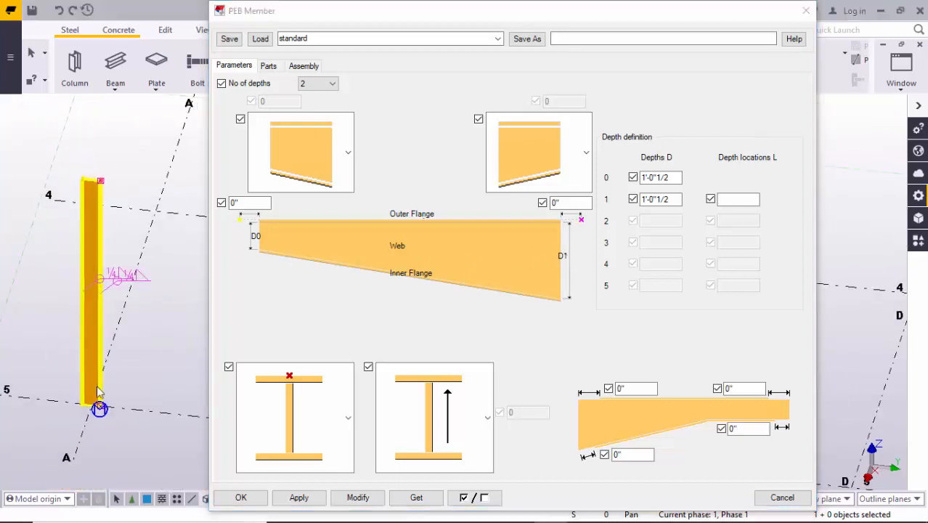
scroll(89, 382, up, 2)
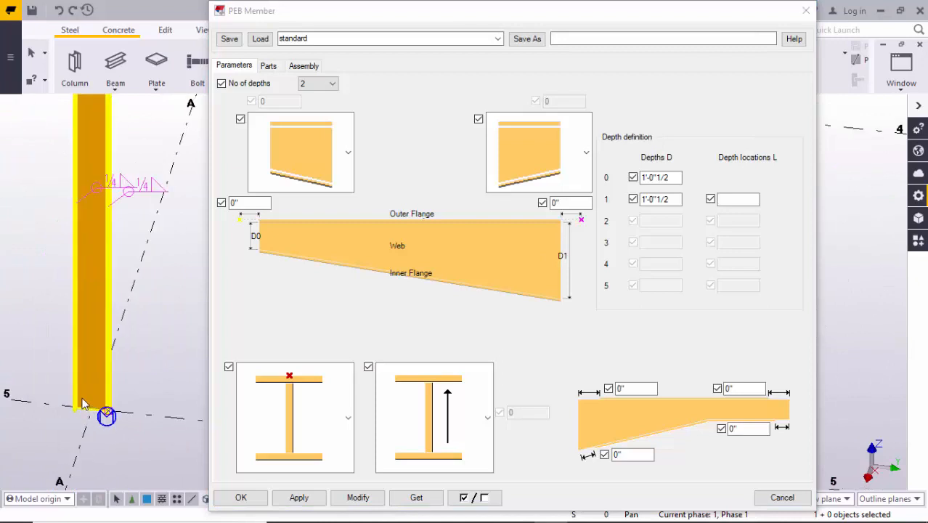
middle_drag(97, 113, 89, 175)
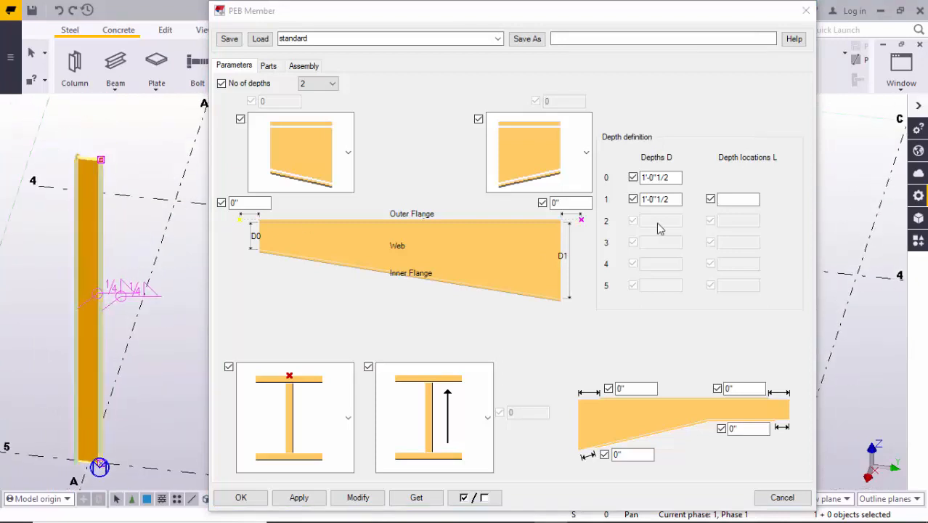
click(672, 179)
double_click(673, 178)
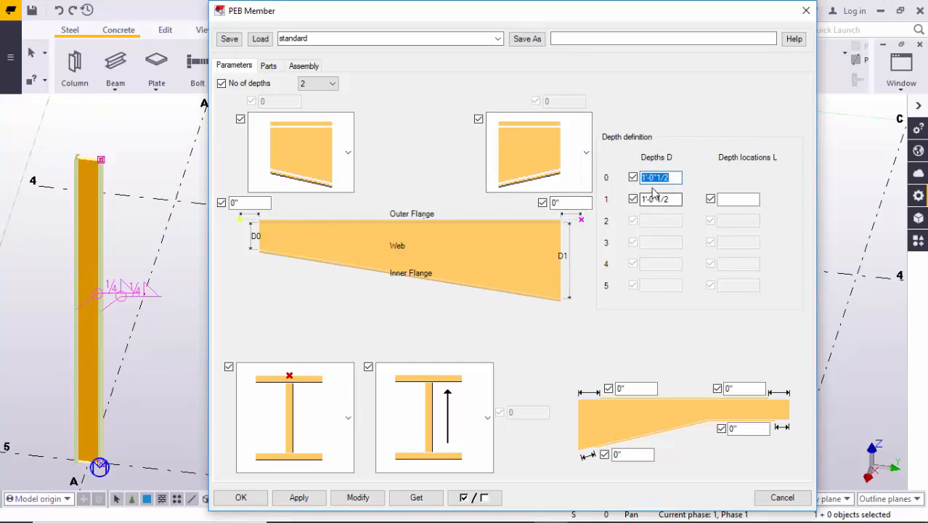
text(1'-0"1)
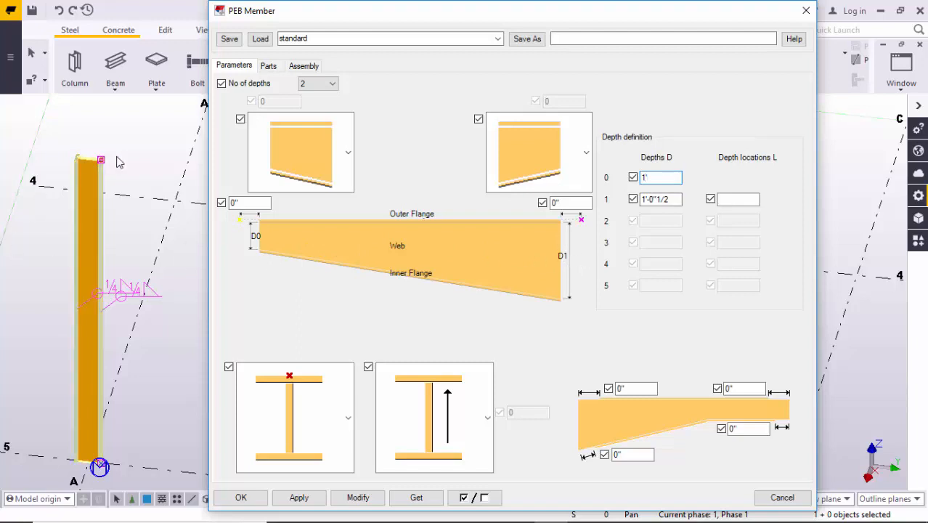
key(Tab)
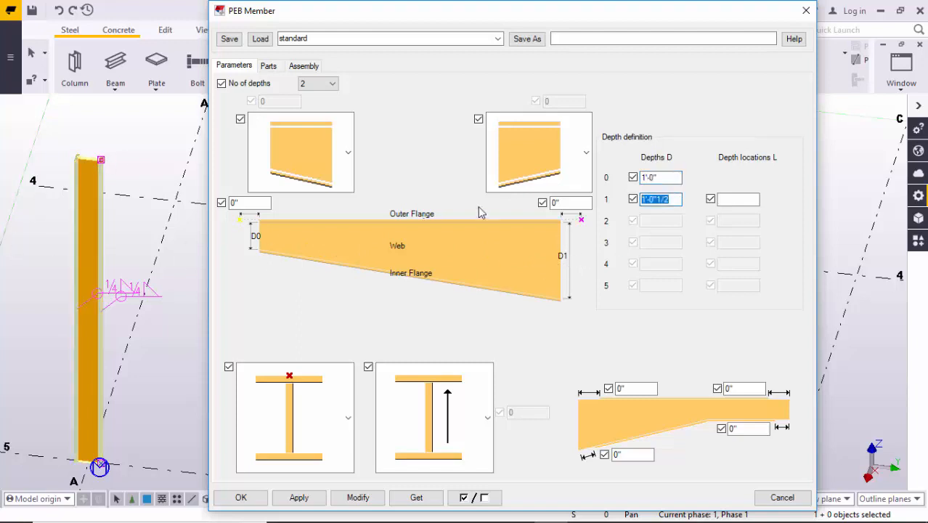
- Set depth 1 to 1'-0" and apply the depth changes to the column
text(1')
click(665, 178)
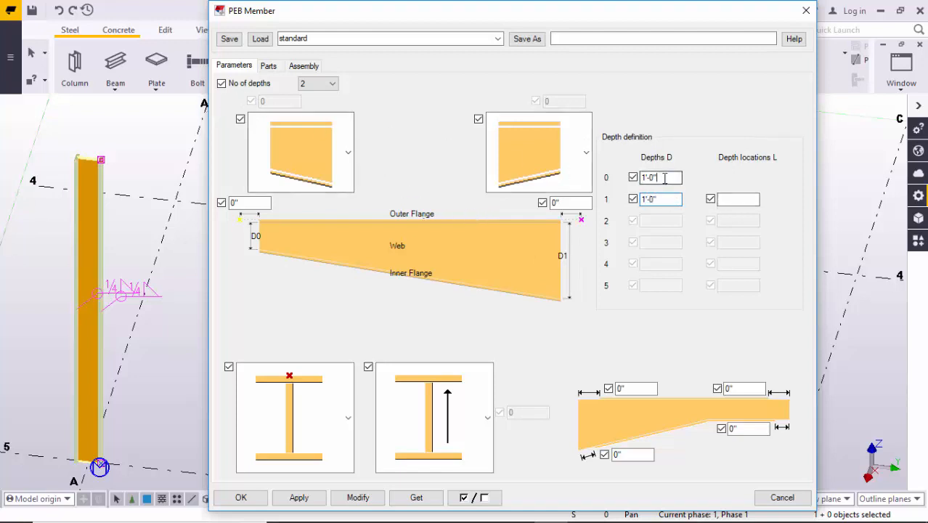
middle_drag(114, 376, 95, 274)
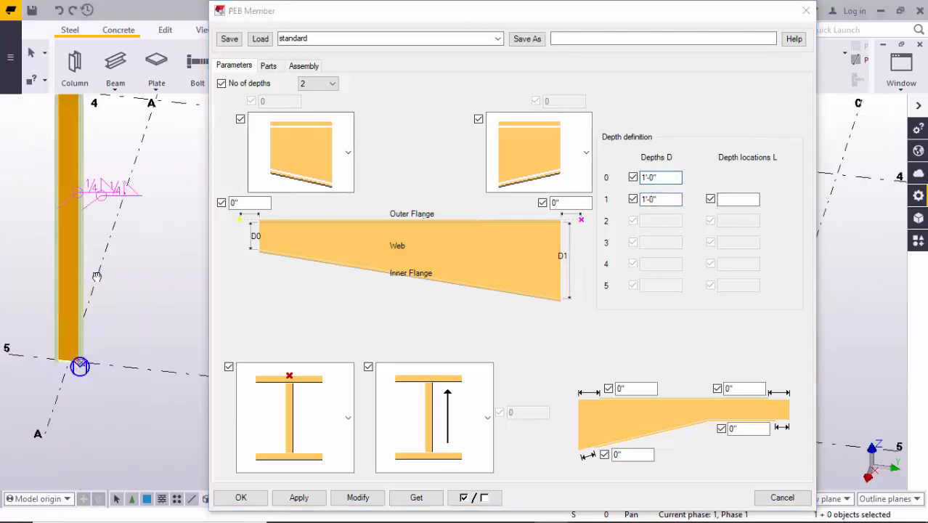
scroll(79, 360, up, 4)
mouse_move(61, 329)
middle_down()
mouse_move(125, 307)
mouse_move(89, 373)
middle_up()
click(357, 497)
- Examine the modified column's upper end in the 3D view beside the properties dialog
scroll(94, 369, down, 2)
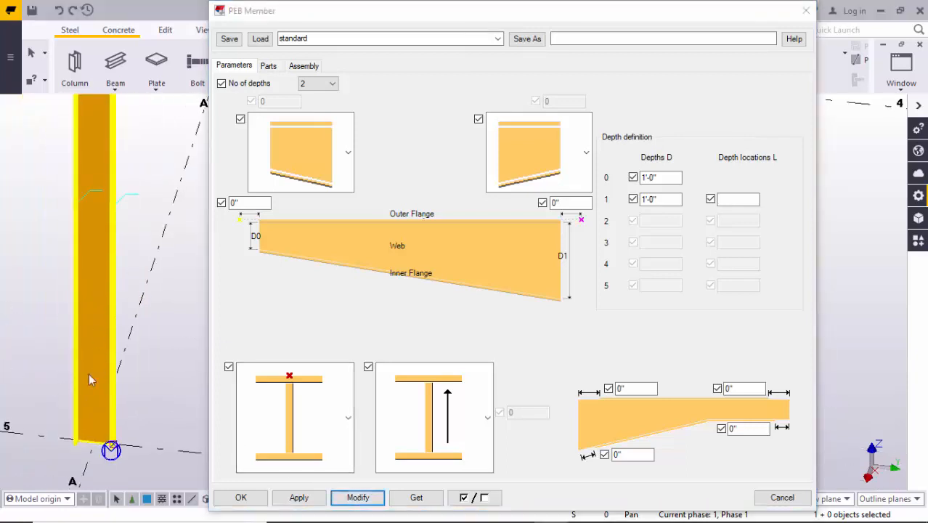
mouse_move(103, 292)
middle_down()
mouse_move(107, 367)
mouse_move(85, 371)
middle_up()
scroll(94, 210, up, 3)
scroll(101, 171, up, 3)
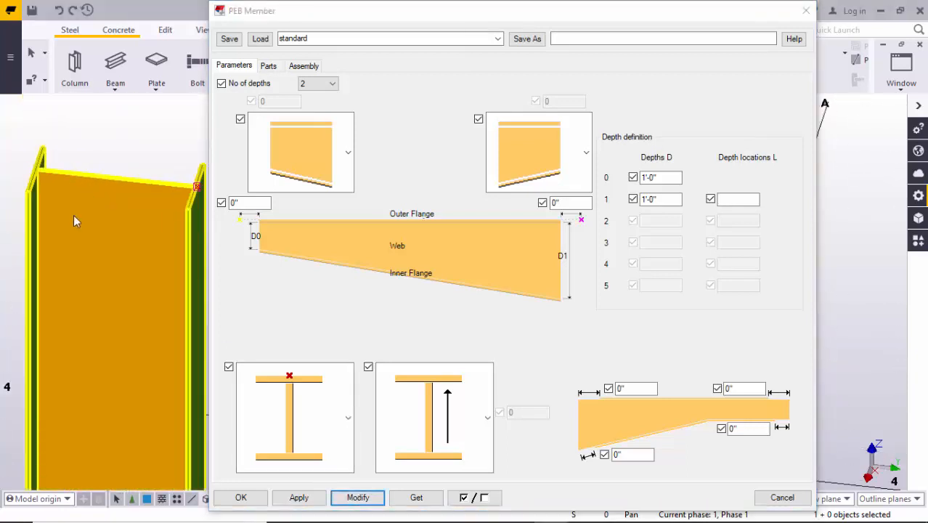
scroll(130, 226, down, 1)
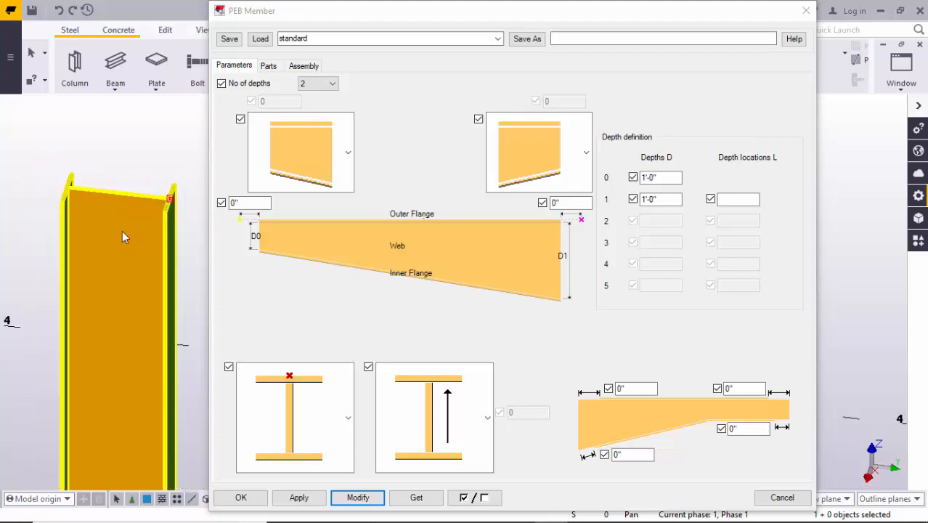
scroll(105, 247, down, 1)
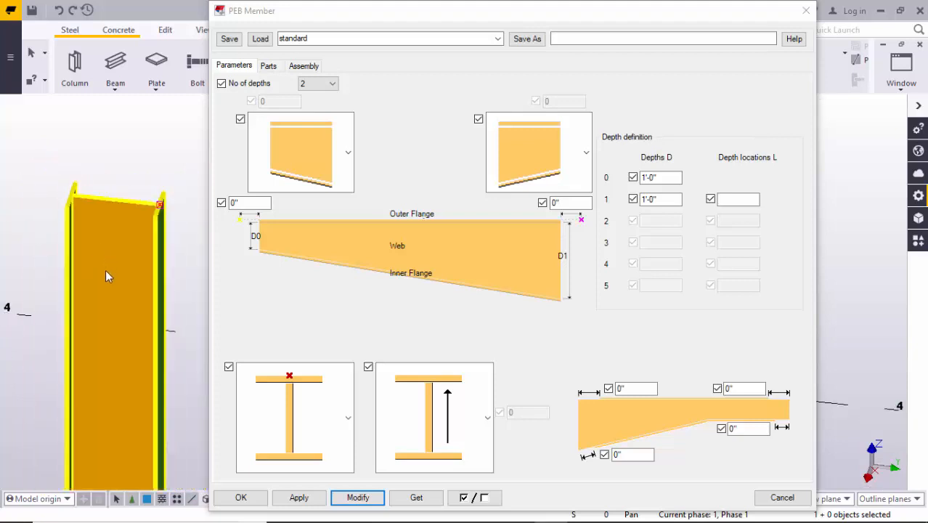
middle_drag(114, 243, 116, 192)
middle_drag(111, 263, 116, 243)
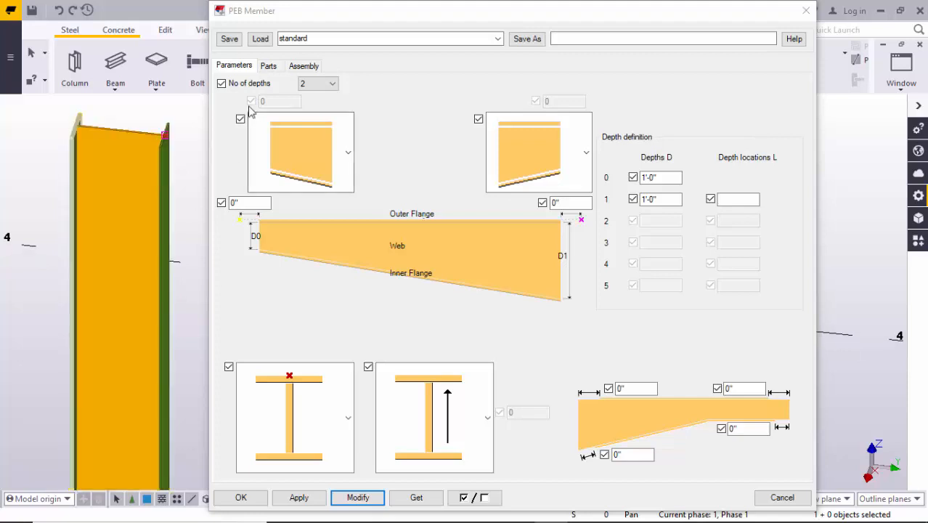
- In the PEB Member part settings, set the outer flange's thickness to 1/2" and its width to 5"
click(273, 66)
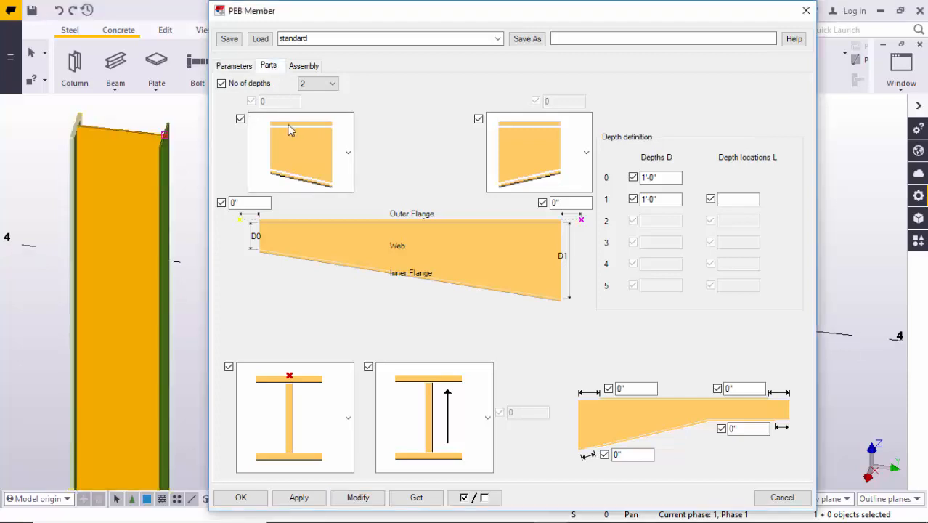
click(270, 66)
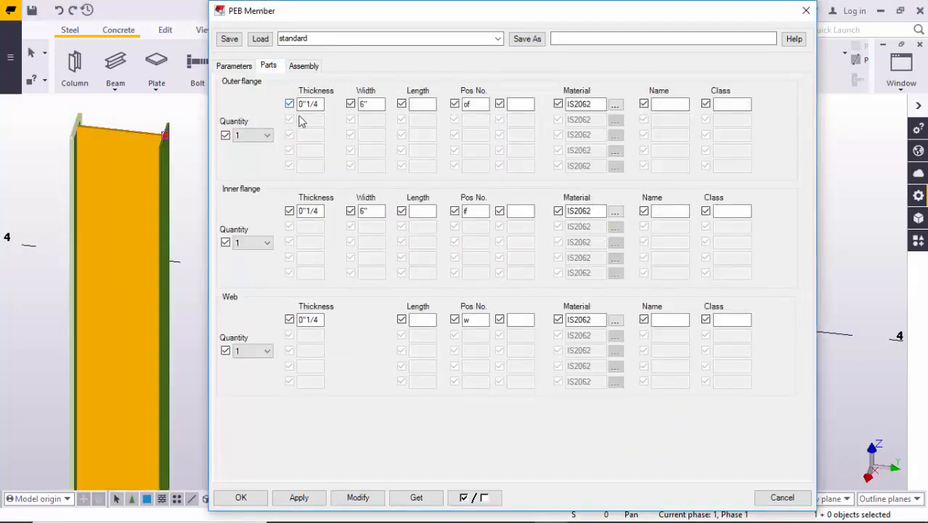
middle_drag(61, 183, 38, 204)
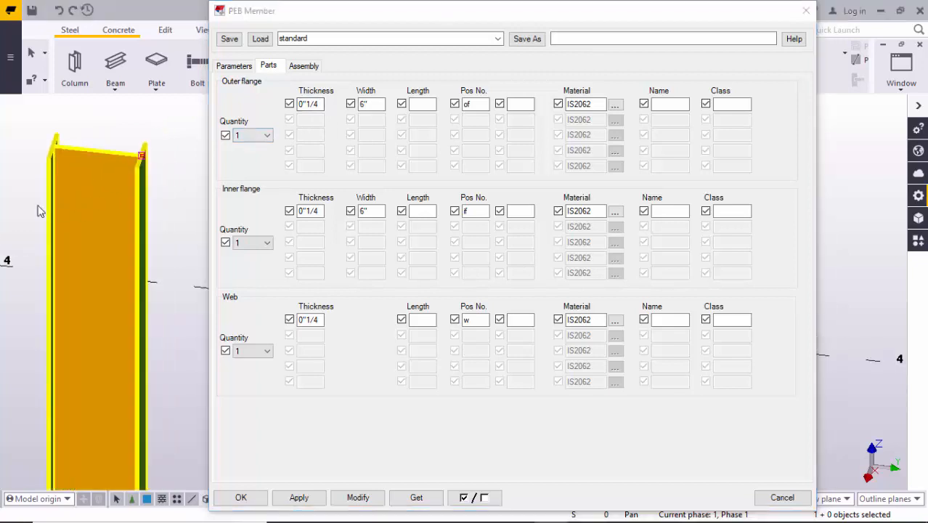
scroll(47, 176, up, 4)
scroll(68, 167, down, 2)
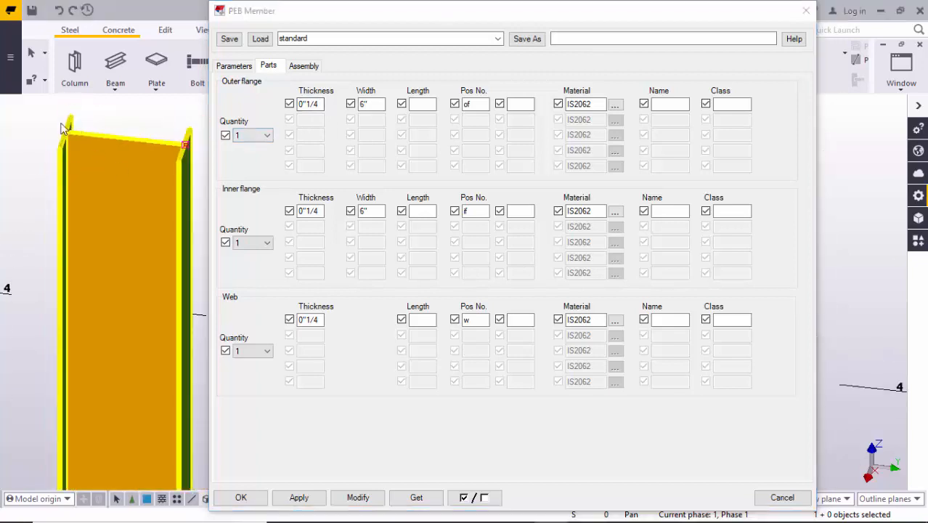
scroll(62, 128, up, 2)
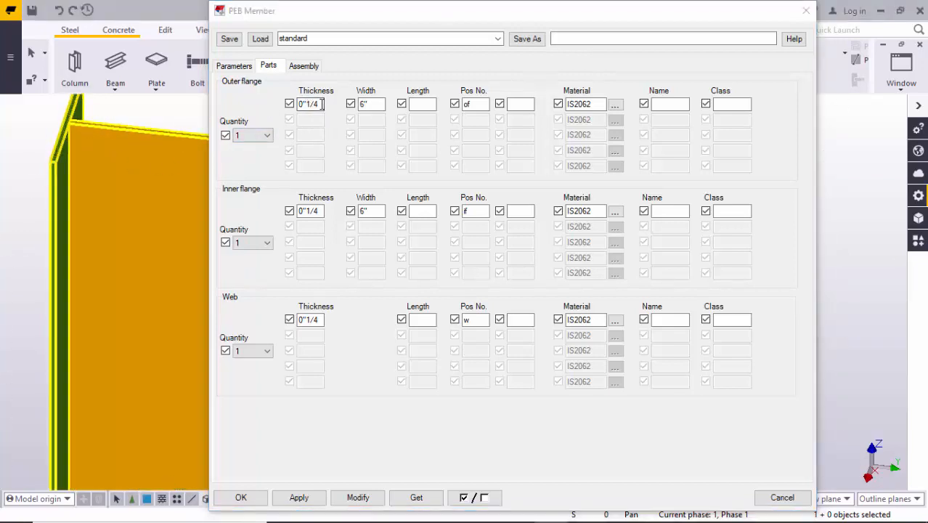
click(249, 109)
text(1)
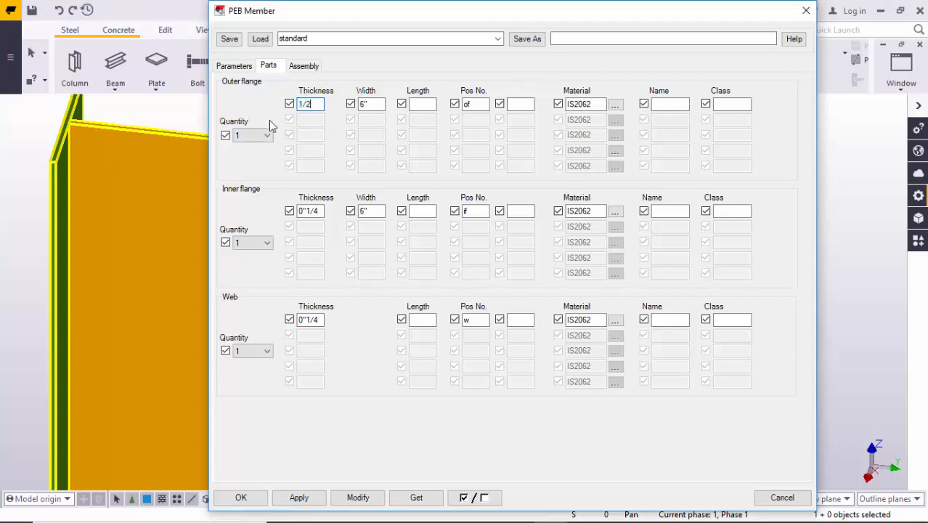
text(/2)
key(Tab)
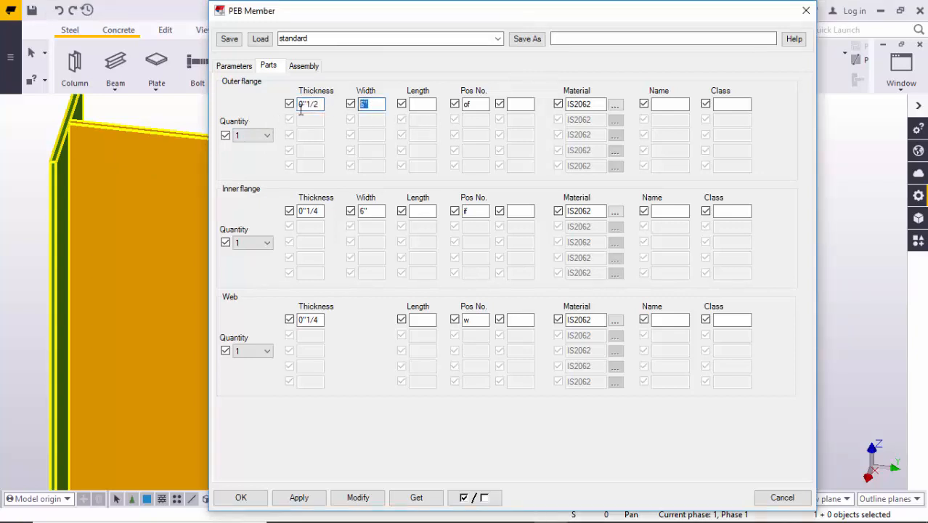
text(5)
- Set the inner flange's thickness to 1/2" and its width to 5"
click(317, 210)
drag(317, 210, 271, 211)
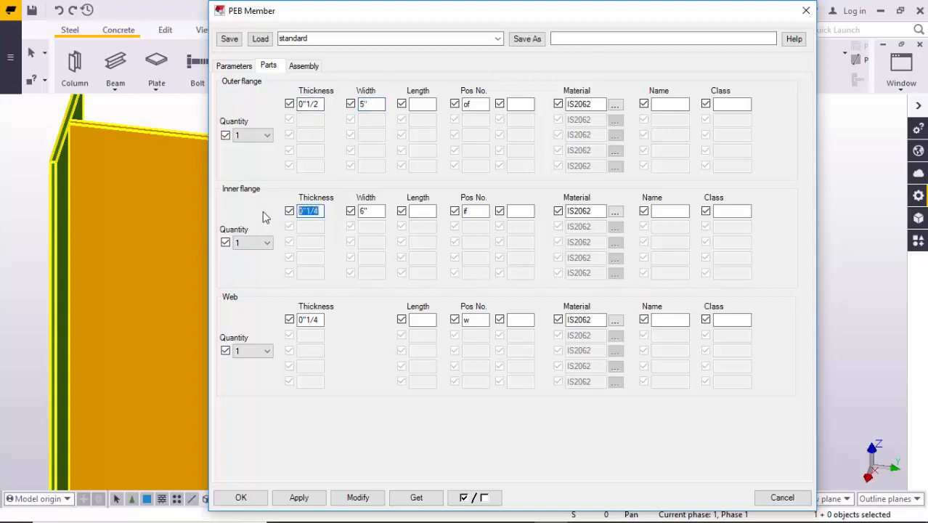
text(1/2)
key(Tab)
text(5)
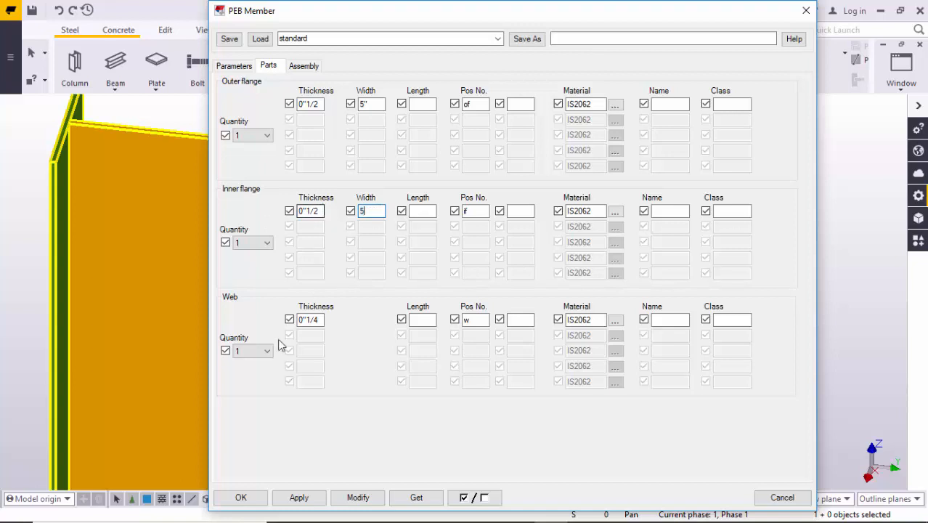
- Set the web's thickness to 1/4" and review the column's two depth values
click(303, 319)
double_click(304, 319)
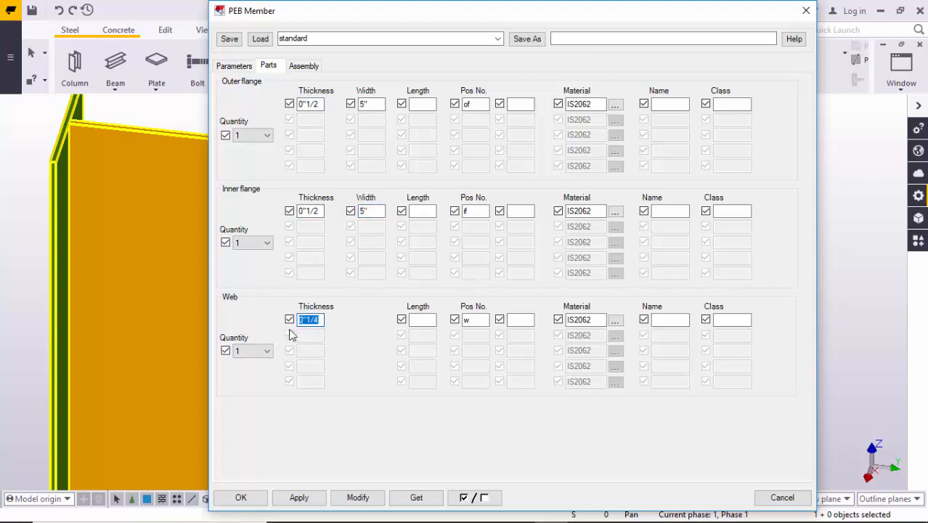
text(1/4)
click(233, 65)
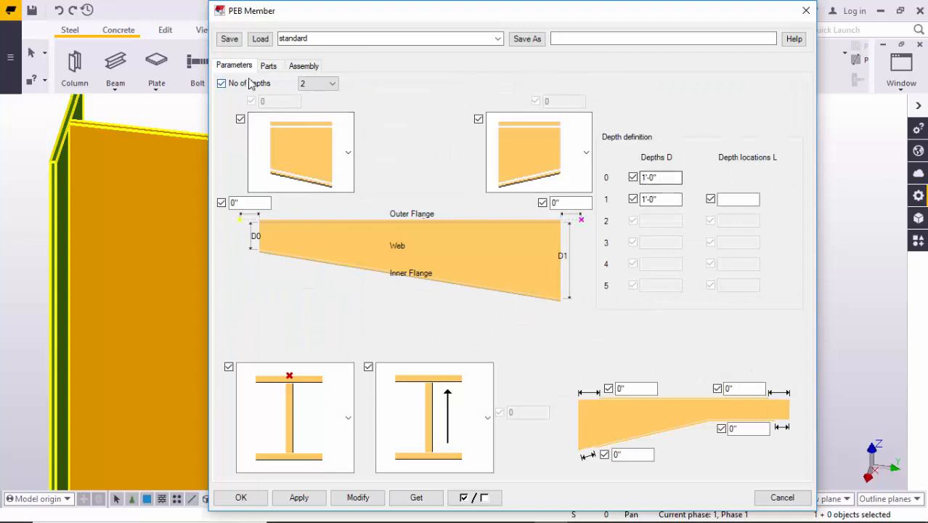
click(665, 177)
click(660, 200)
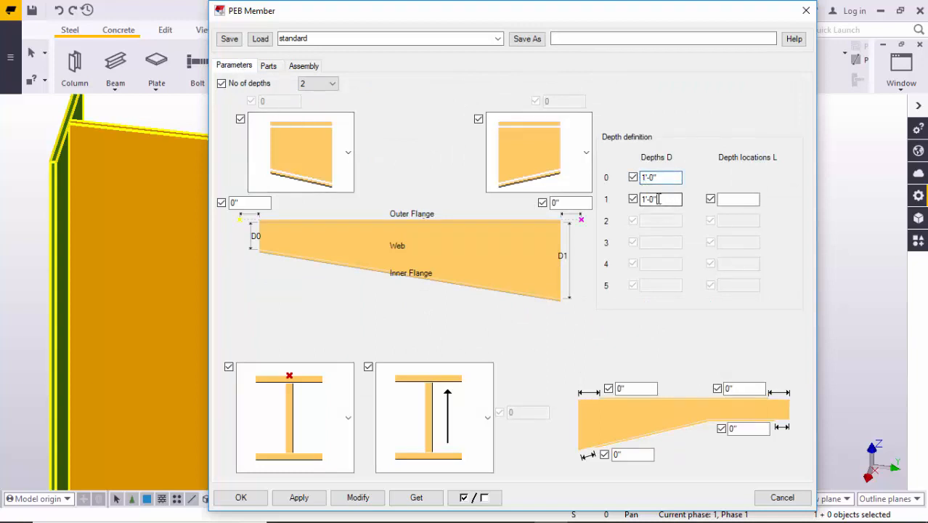
click(669, 178)
click(268, 67)
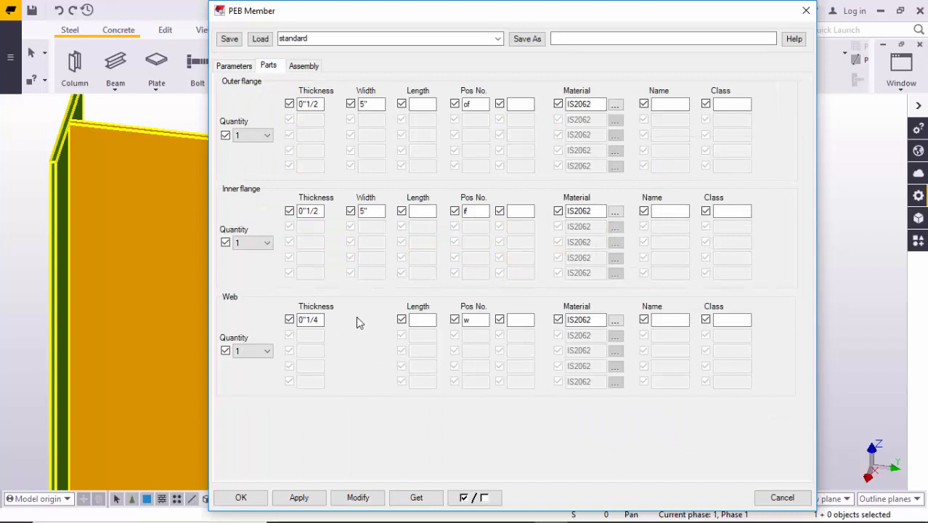
- Apply the flange and web plate sizes to the grid A column and close its properties
middle_drag(199, 319, 38, 164)
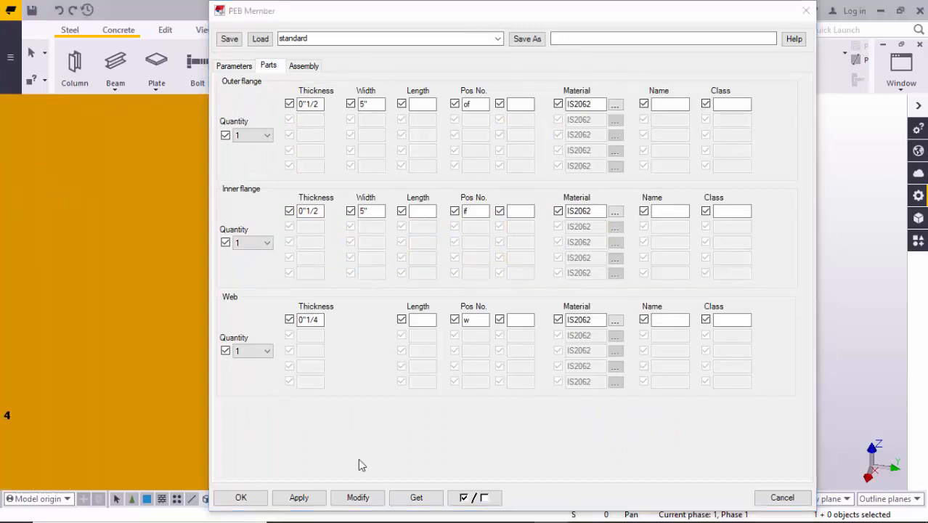
scroll(75, 189, down, 6)
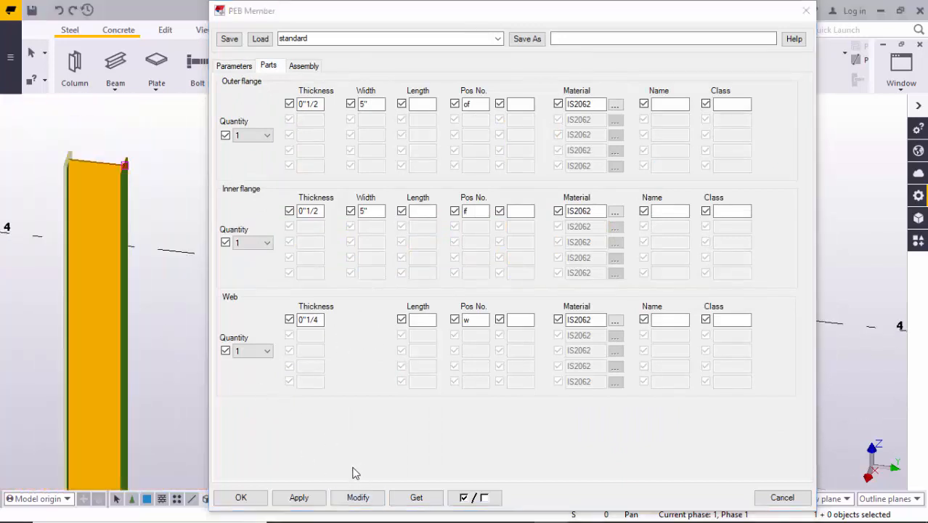
click(367, 496)
scroll(46, 166, up, 5)
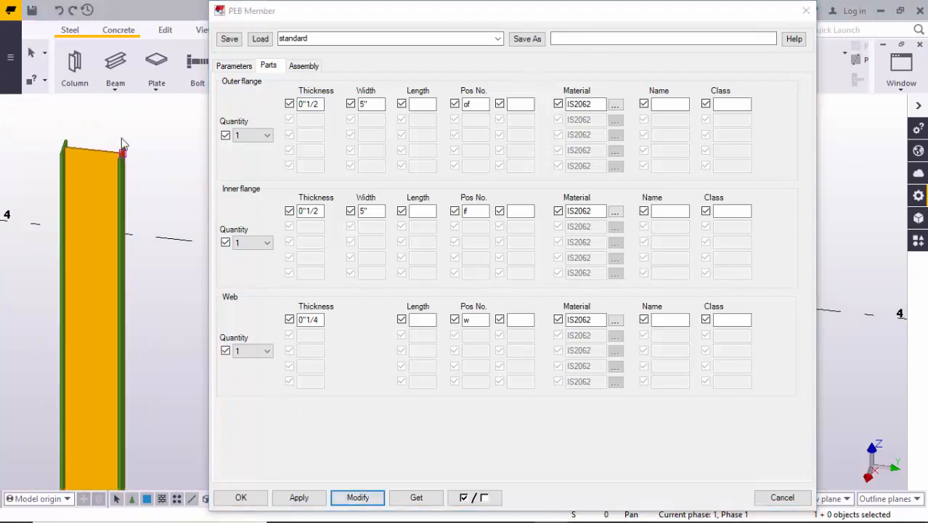
ctrl+middle_drag(47, 166, 105, 240)
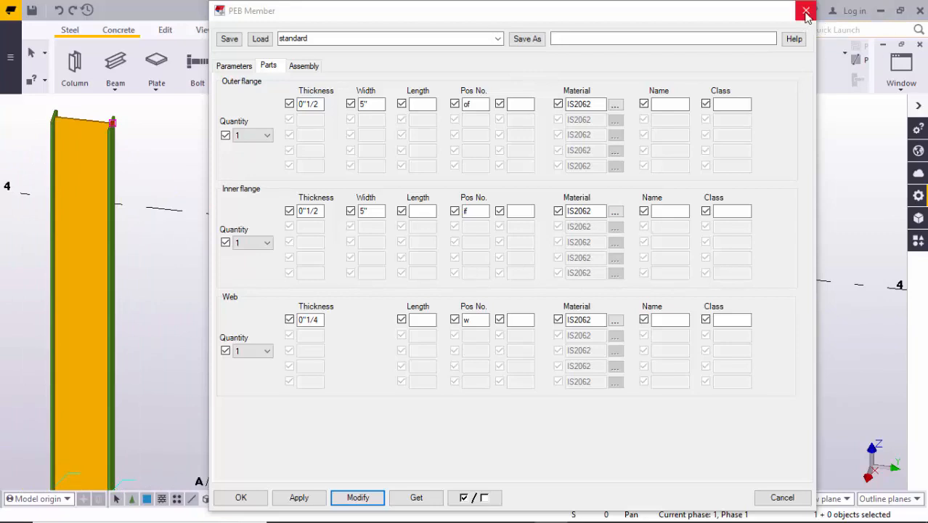
click(805, 10)
click(838, 148)
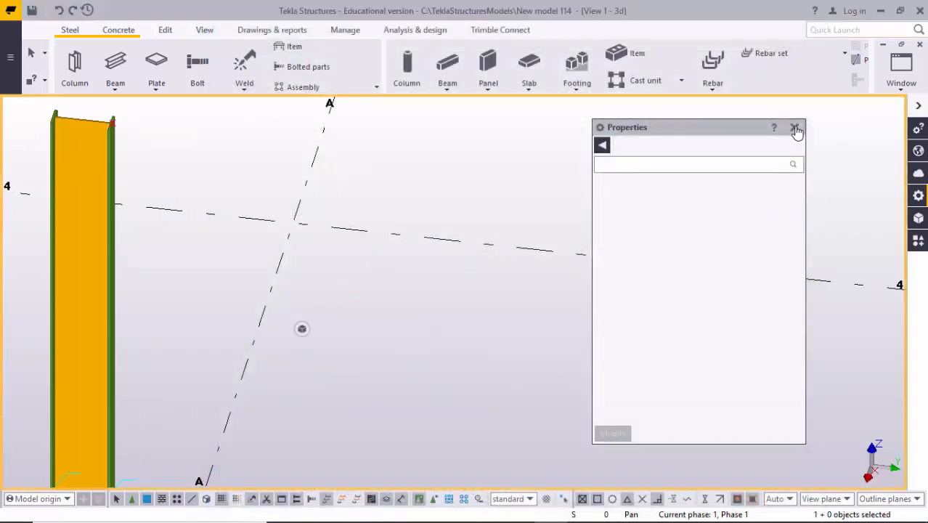
click(795, 129)
- Examine the column's base in the 3D view and its position about grid A in the grid 5 elevation
scroll(385, 284, down, 2)
middle_drag(385, 284, 424, 195)
middle_drag(208, 454, 203, 286)
scroll(221, 430, up, 3)
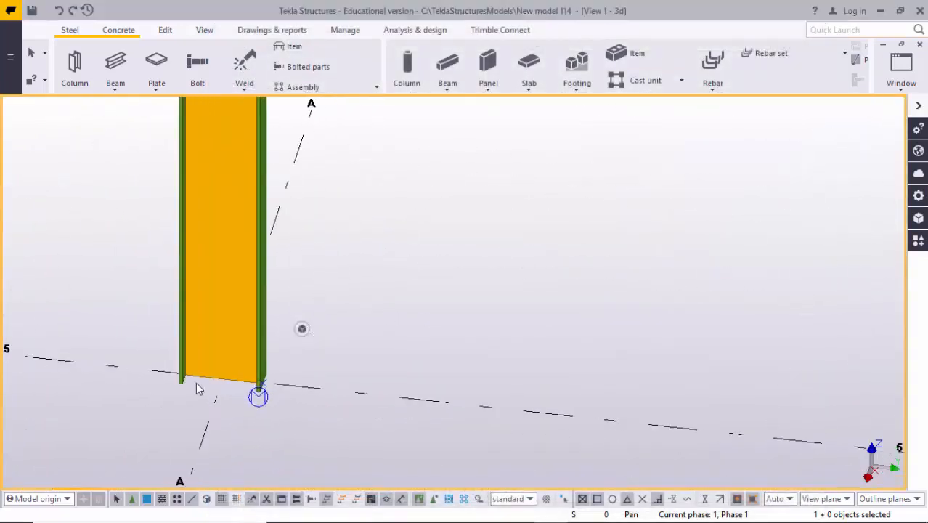
scroll(197, 384, up, 3)
scroll(291, 400, down, 2)
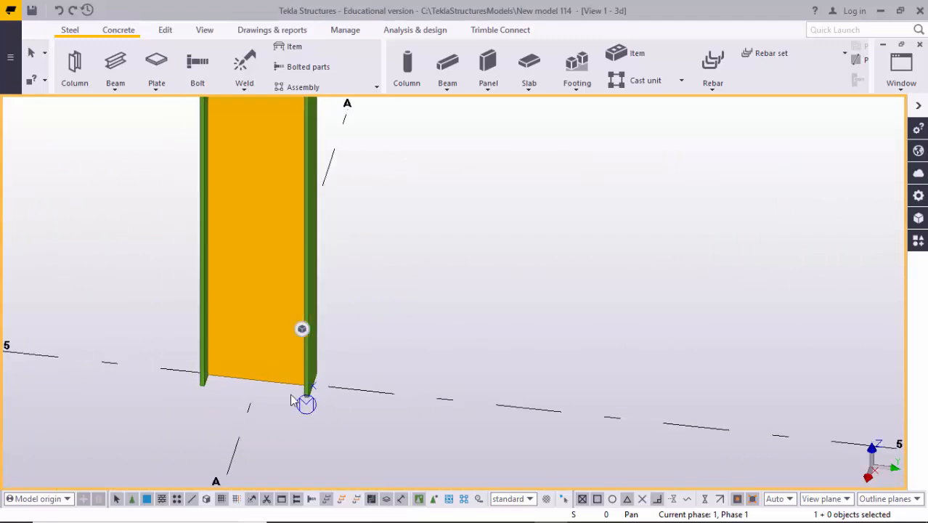
key(ctrl+Tab)
middle_drag(457, 321, 408, 314)
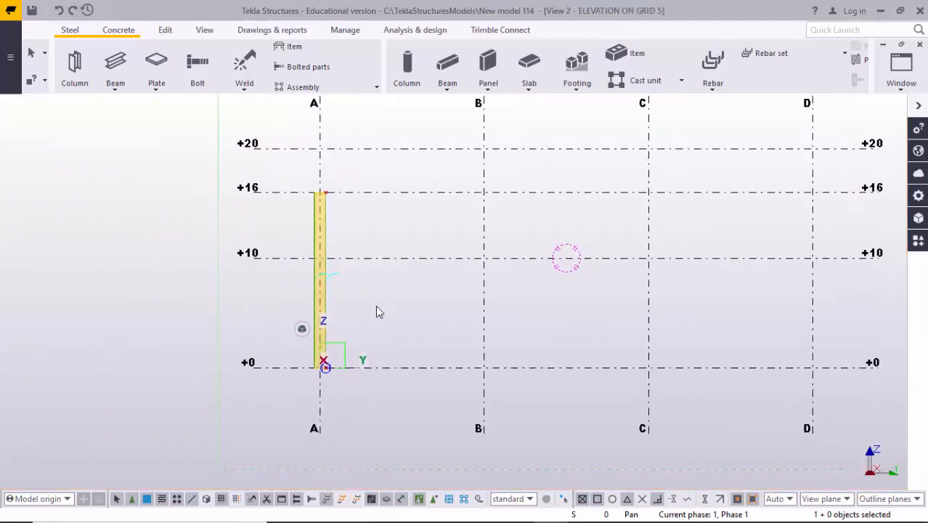
scroll(305, 262, up, 3)
scroll(359, 240, up, 5)
scroll(338, 338, down, 2)
middle_drag(386, 378, 314, 238)
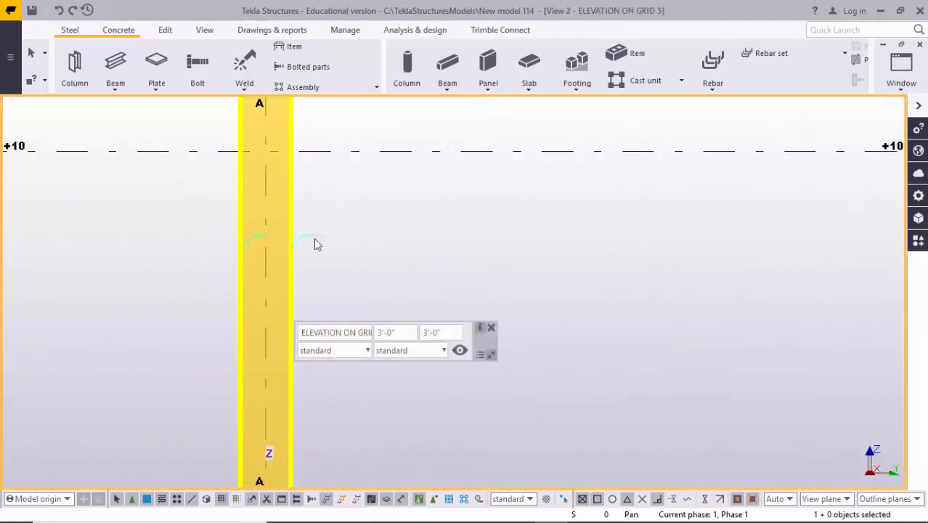
click(490, 329)
scroll(287, 338, up, 2)
scroll(294, 197, down, 2)
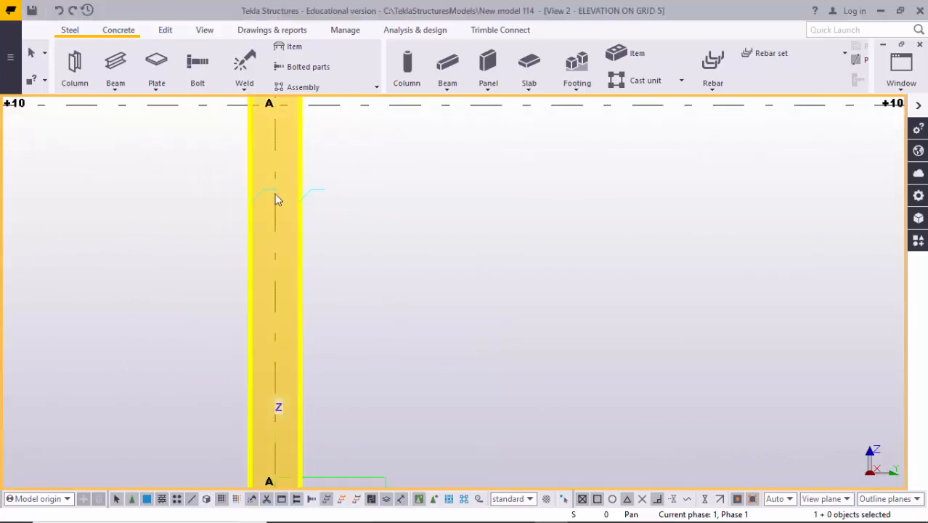
- Measure the horizontal thickness of the column's inner flange at the +0 level
click(276, 33)
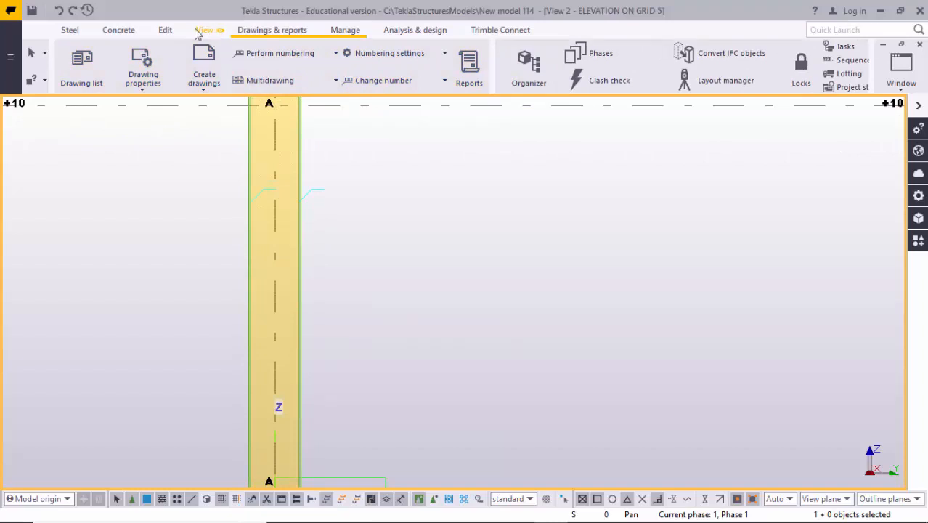
click(164, 31)
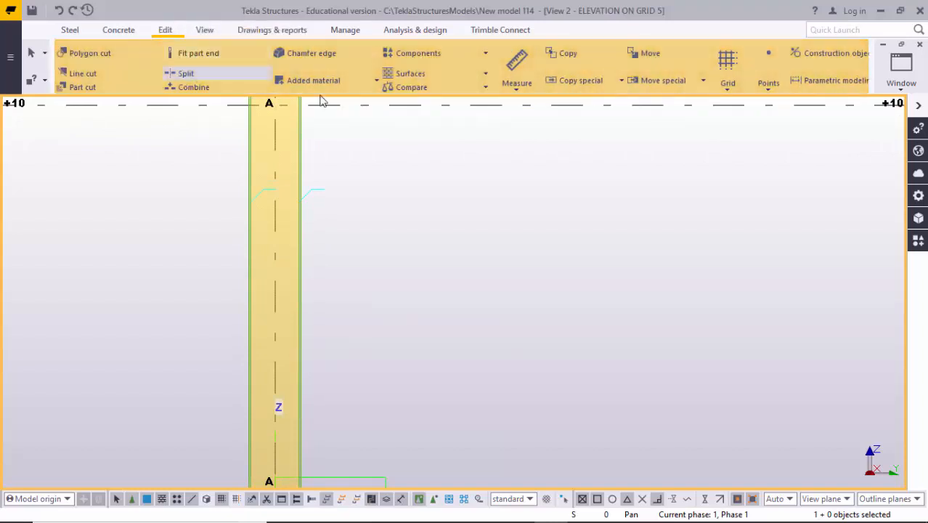
click(516, 89)
click(533, 136)
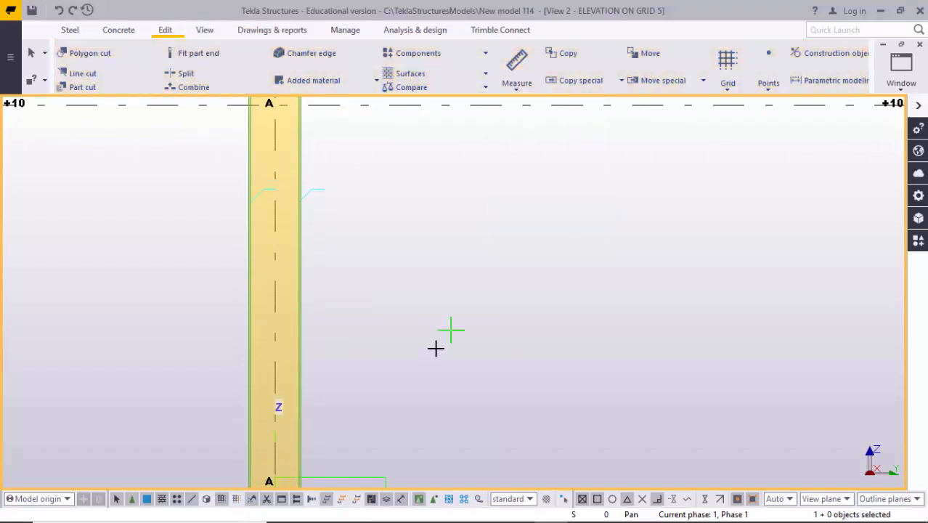
middle_drag(278, 443, 293, 179)
middle_drag(291, 393, 295, 319)
scroll(252, 255, up, 9)
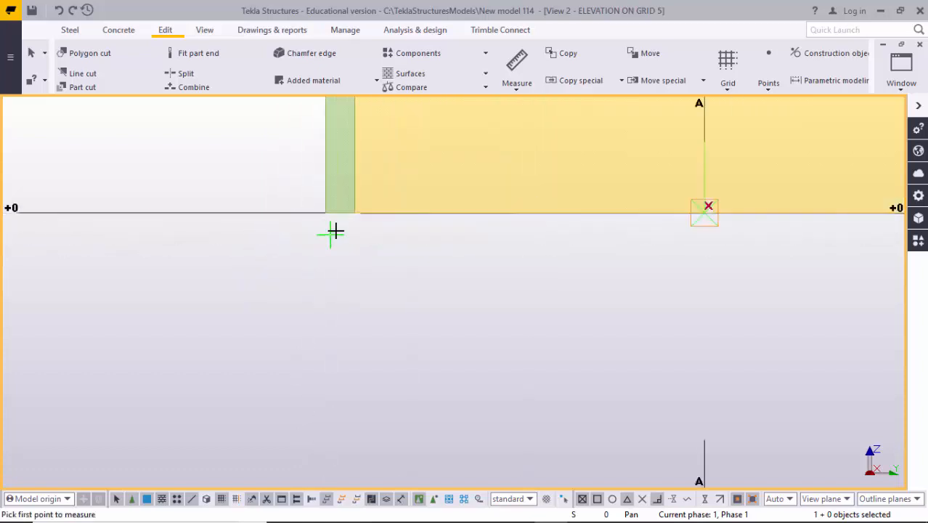
click(343, 217)
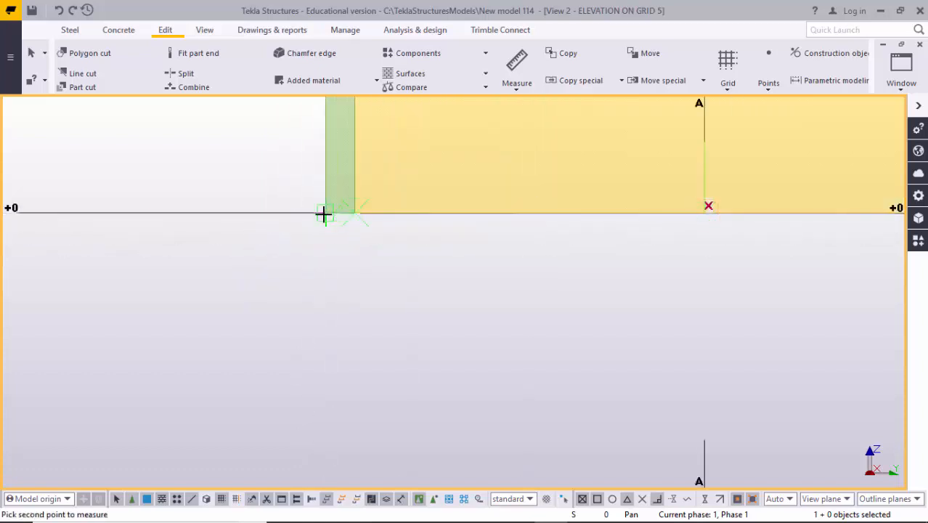
click(326, 260)
click(323, 302)
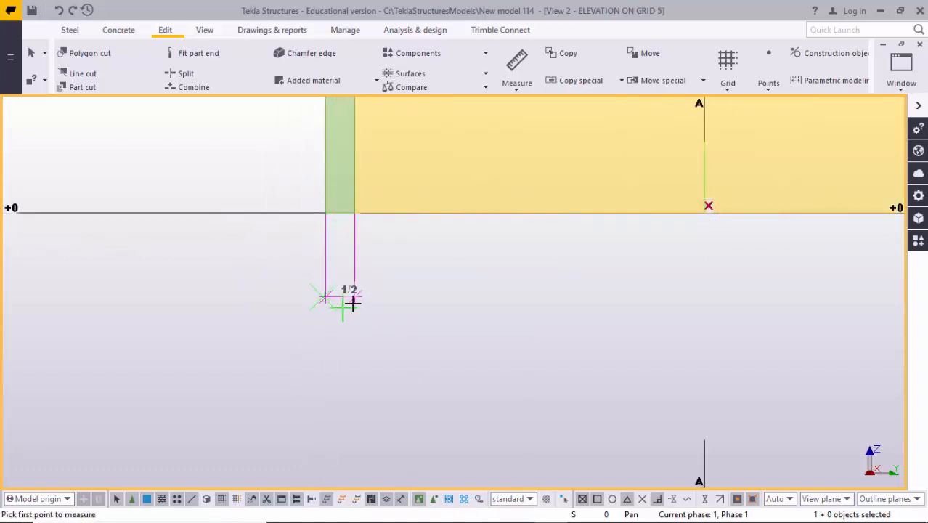
- Measure the horizontal web depth between the inner faces of the column's two flanges at its base
middle_drag(393, 284, 331, 297)
click(293, 226)
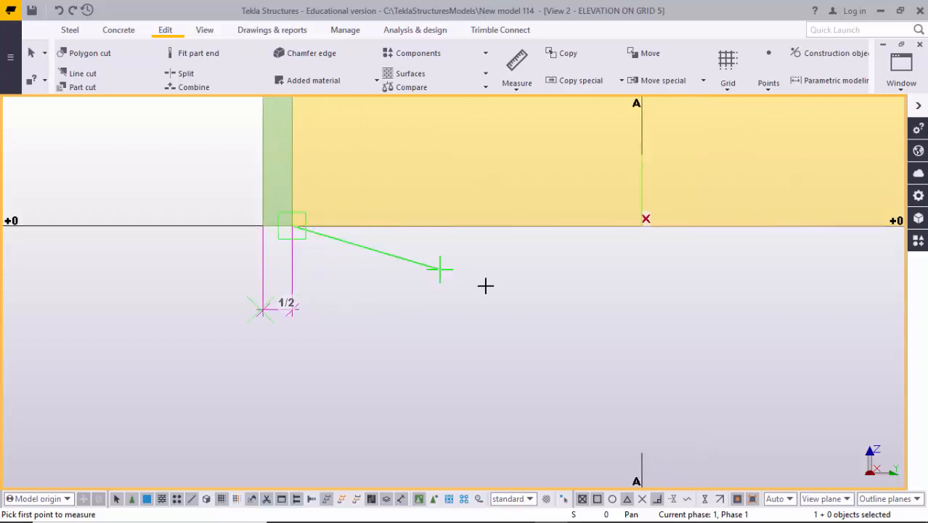
scroll(485, 286, down, 2)
middle_drag(737, 278, 437, 292)
scroll(437, 292, down, 1)
scroll(524, 260, up, 2)
click(545, 261)
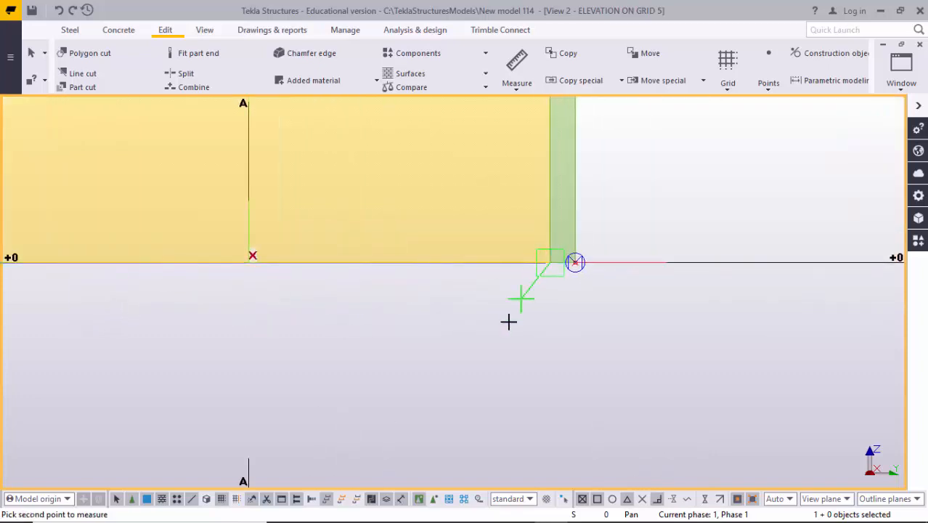
click(506, 323)
scroll(505, 325, down, 2)
scroll(544, 278, up, 3)
scroll(544, 279, up, 2)
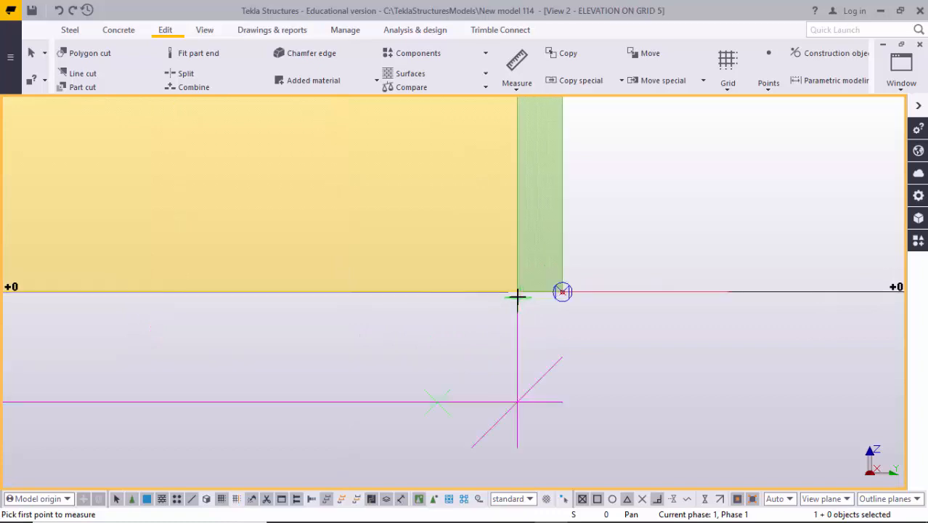
- Measure the horizontal thickness of the column's outer flange at its base and end the measuring
click(517, 292)
click(562, 292)
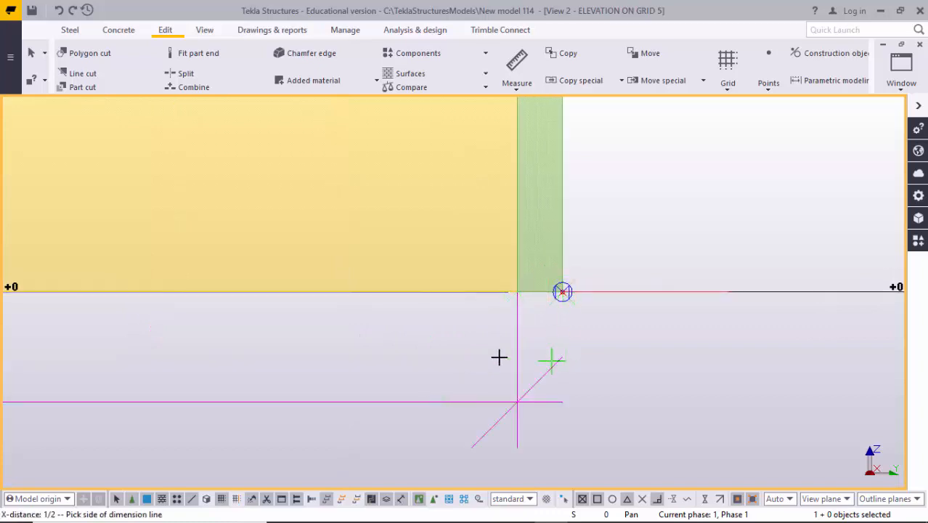
click(527, 352)
scroll(508, 353, down, 2)
scroll(345, 348, down, 1)
scroll(326, 385, down, 1)
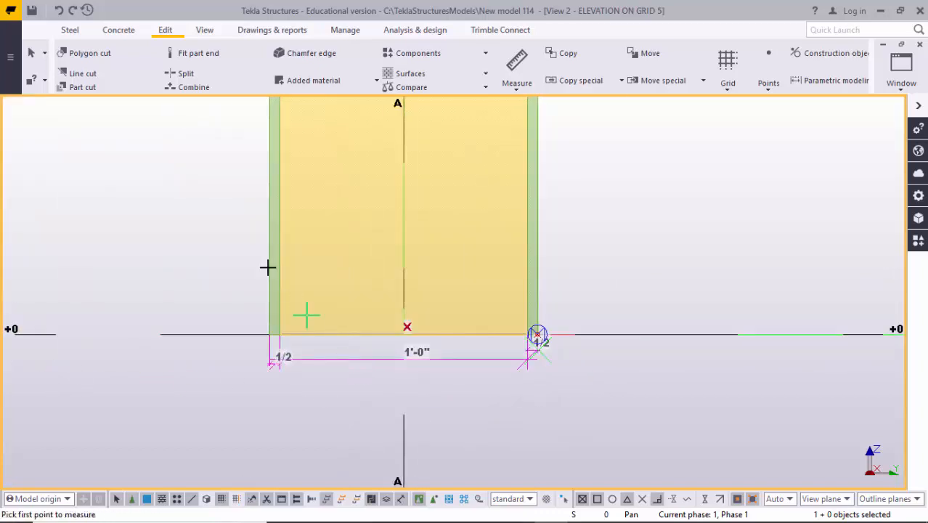
right_click(201, 198)
click(210, 201)
- Place a PEB Member column on grid B from level +0 to level +16 in the grid 5 elevation
scroll(287, 279, down, 3)
scroll(294, 289, down, 5)
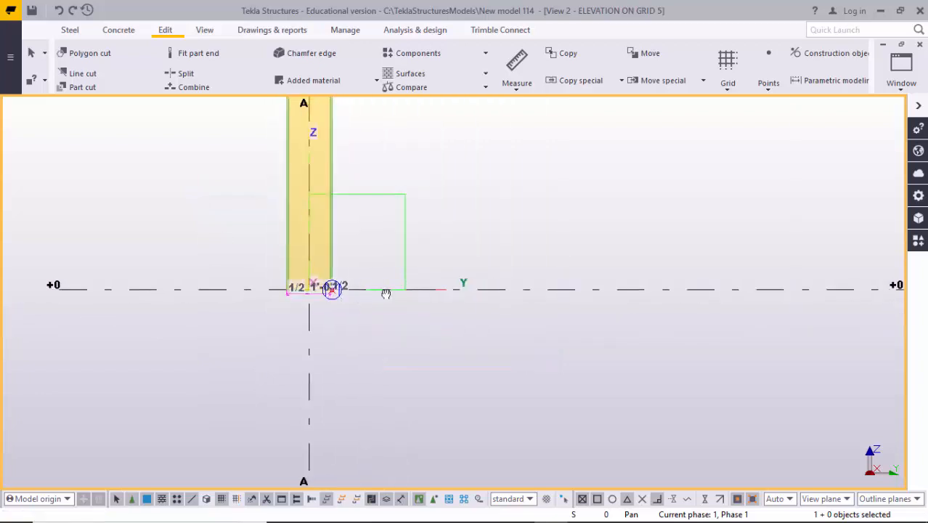
middle_drag(268, 280, 267, 304)
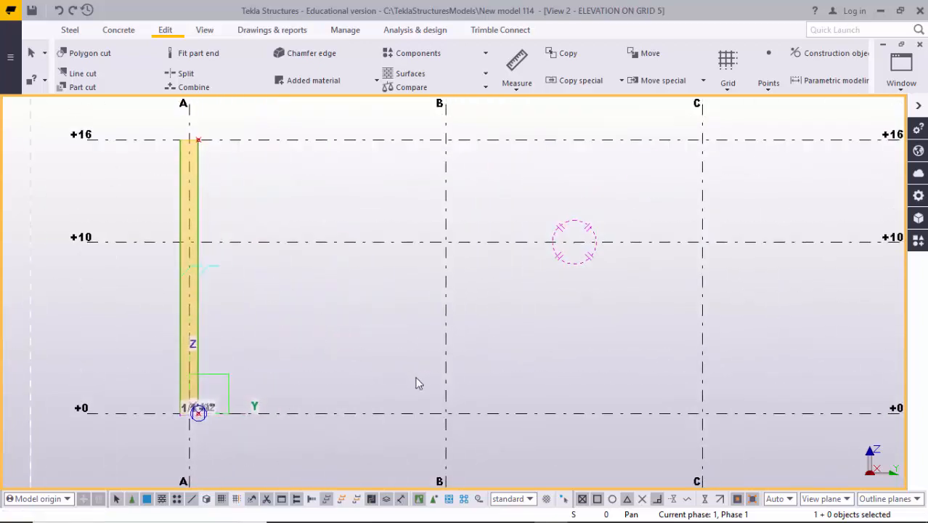
scroll(446, 412, up, 2)
scroll(442, 363, down, 2)
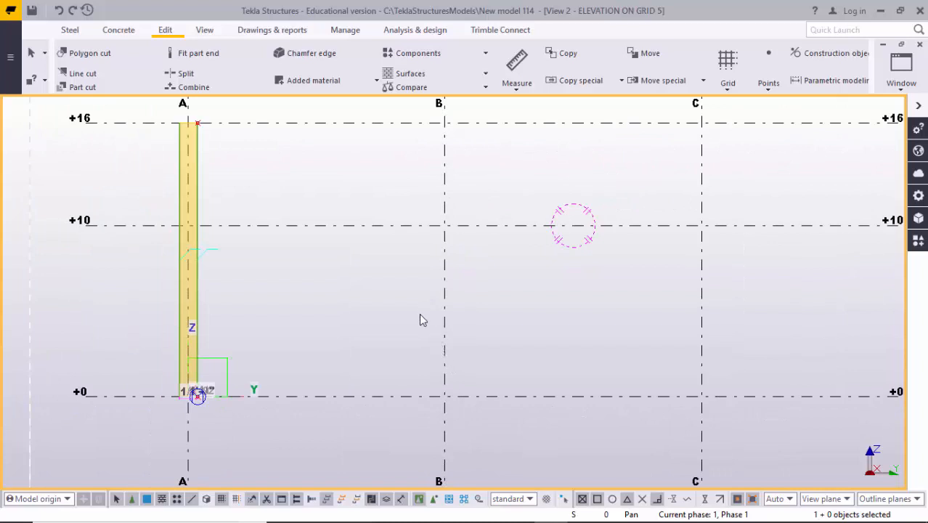
key(ctrl+f)
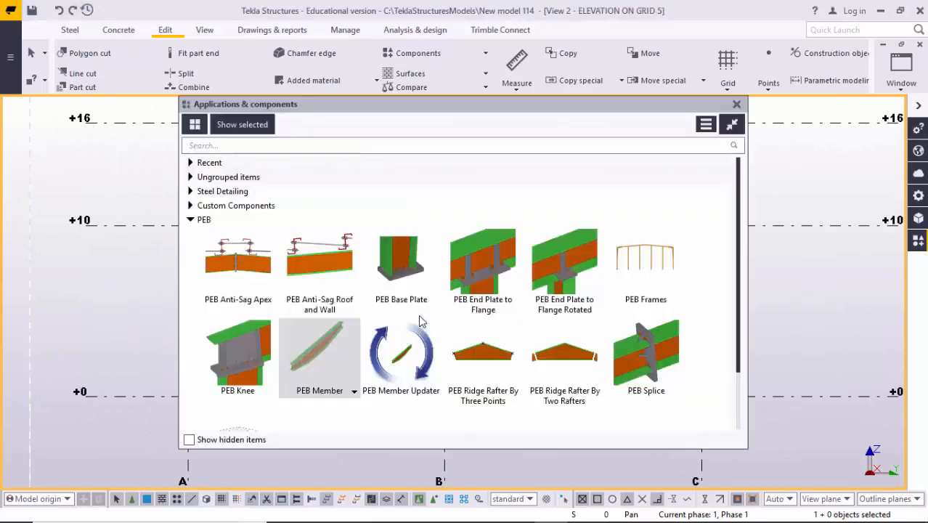
click(313, 344)
click(736, 107)
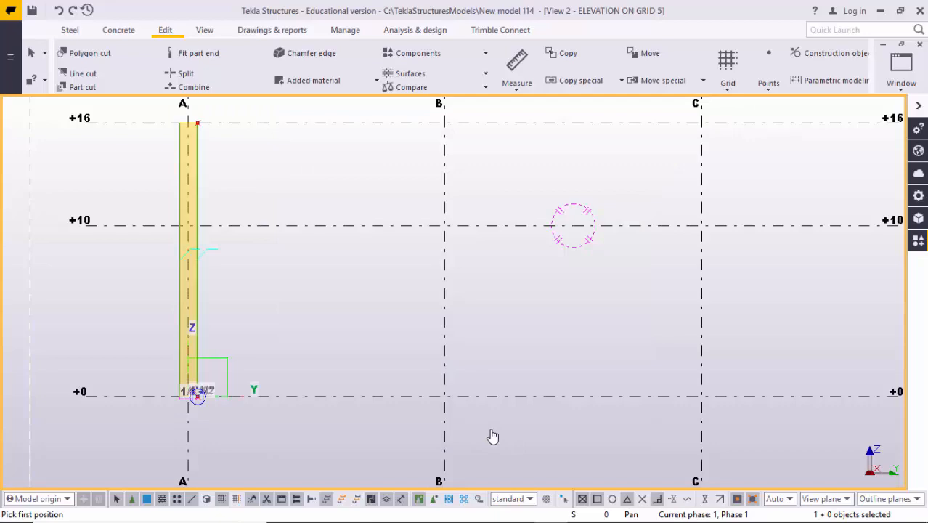
click(440, 386)
scroll(437, 312, down, 3)
middle_drag(435, 311, 434, 385)
scroll(433, 269, up, 1)
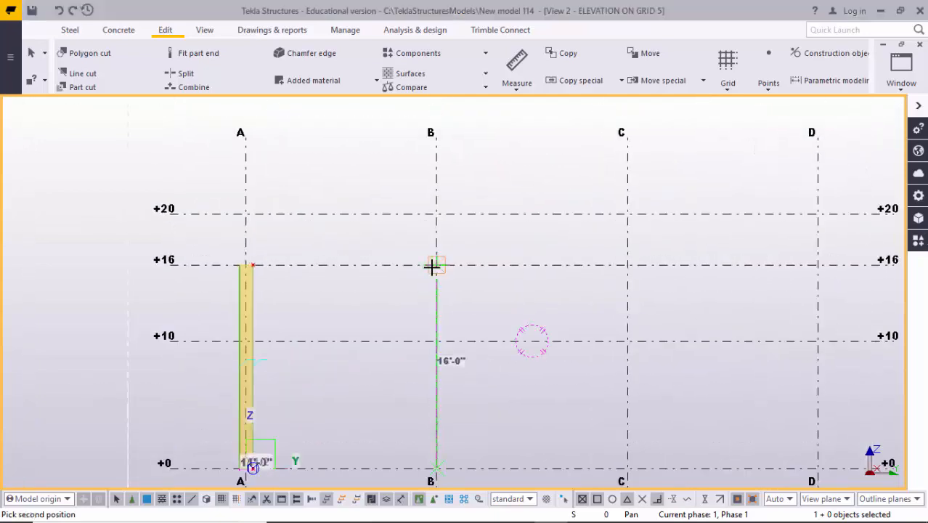
click(433, 265)
right_click(476, 241)
click(488, 248)
- Open the PEB Member settings of the grid B column from the grid 5 elevation
middle_drag(429, 370, 430, 252)
scroll(433, 352, up, 3)
scroll(442, 343, up, 3)
middle_drag(446, 331, 438, 351)
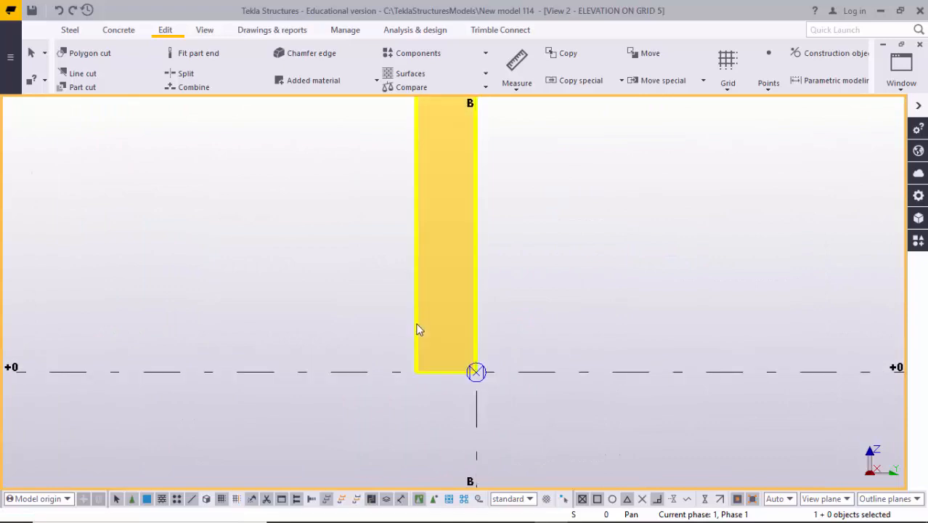
double_click(417, 327)
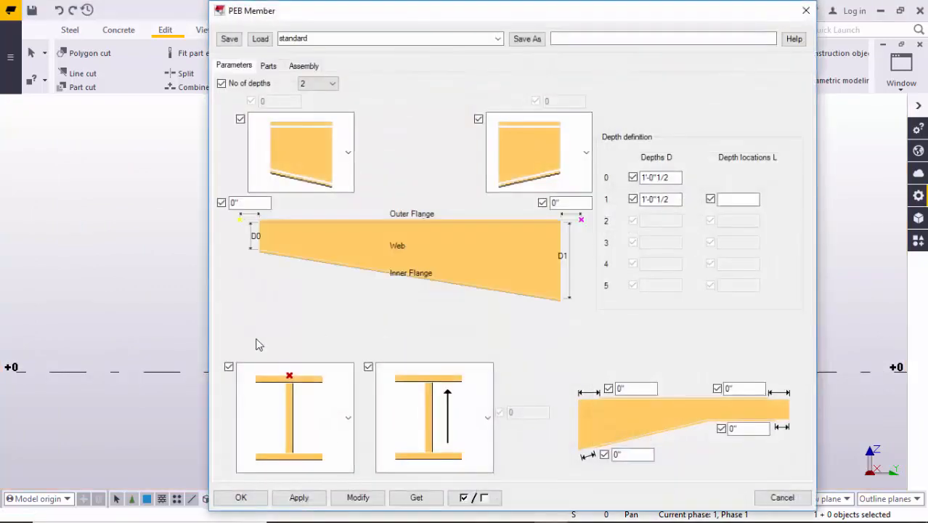
middle_drag(157, 312, 111, 240)
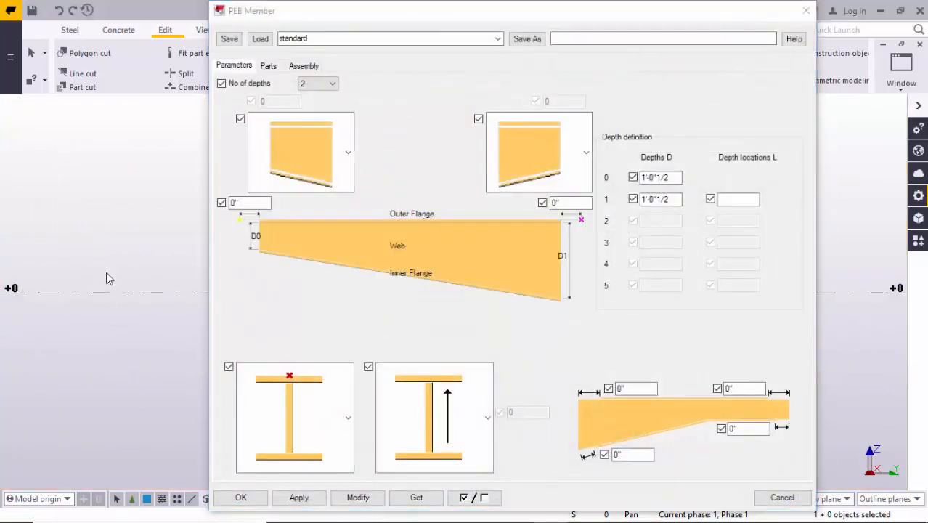
- Switch to the 3D view and bring the full height of the grid B column into view beside its settings
scroll(107, 273, down, 5)
key(ctrl+p)
middle_drag(130, 287, 63, 265)
scroll(65, 267, down, 2)
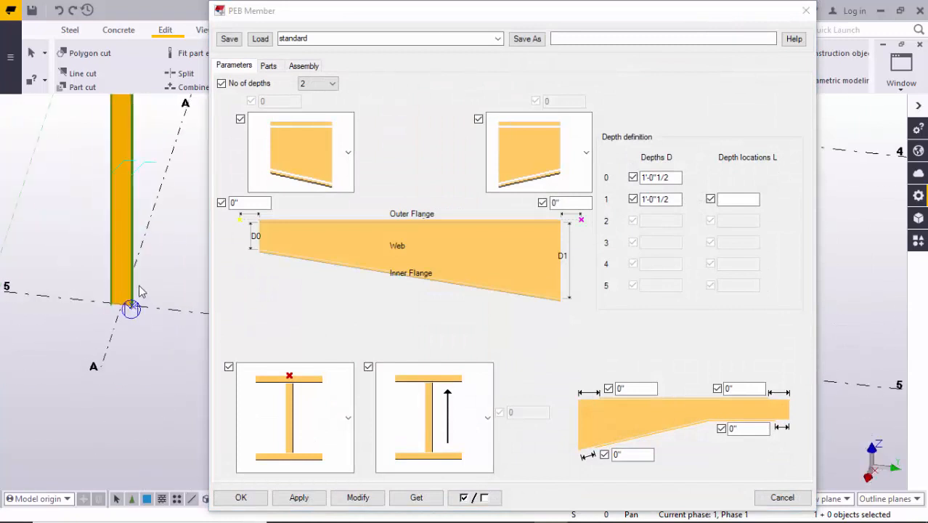
scroll(156, 291, down, 1)
middle_drag(164, 291, 98, 297)
scroll(109, 286, down, 2)
key(ctrl+p)
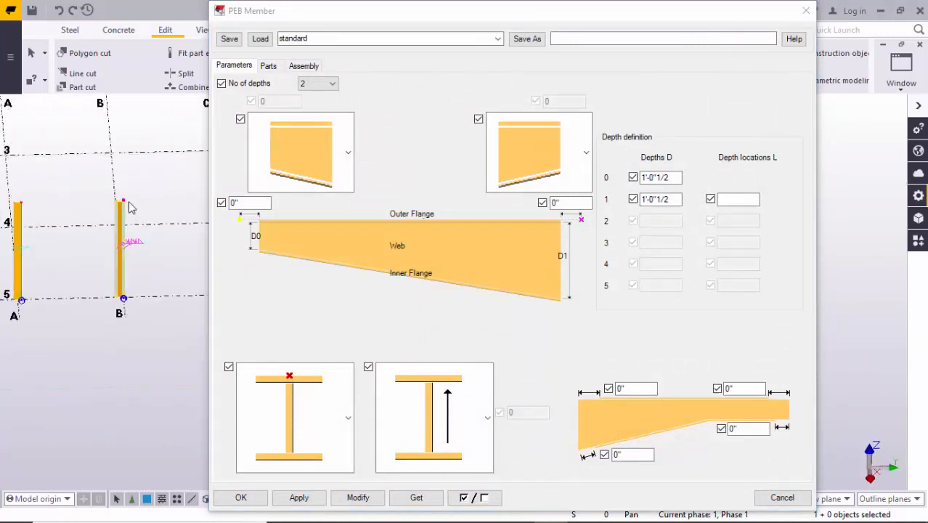
scroll(146, 213, up, 3)
middle_drag(140, 247, 141, 211)
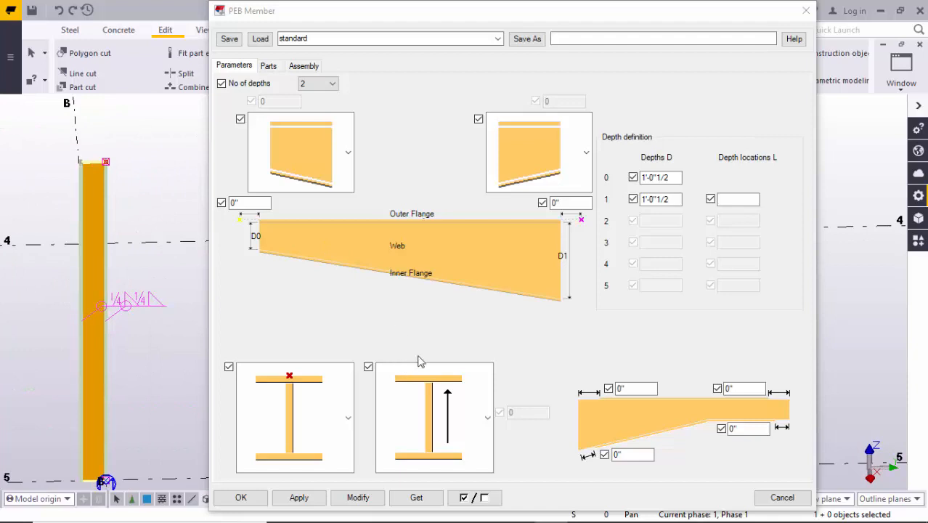
- Set the grid B column's depth 0 to 1'-0" and depth 1 to 1'-6"
click(677, 178)
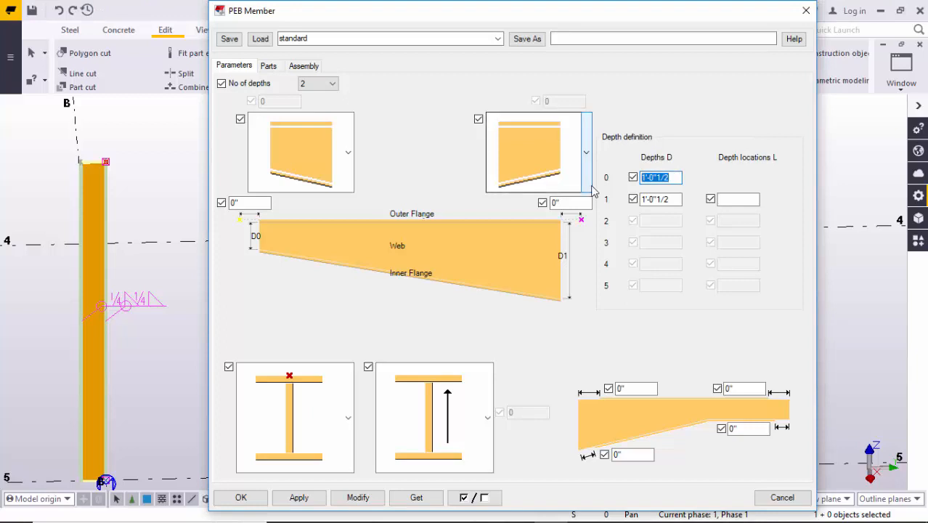
text(1)
key(Tab)
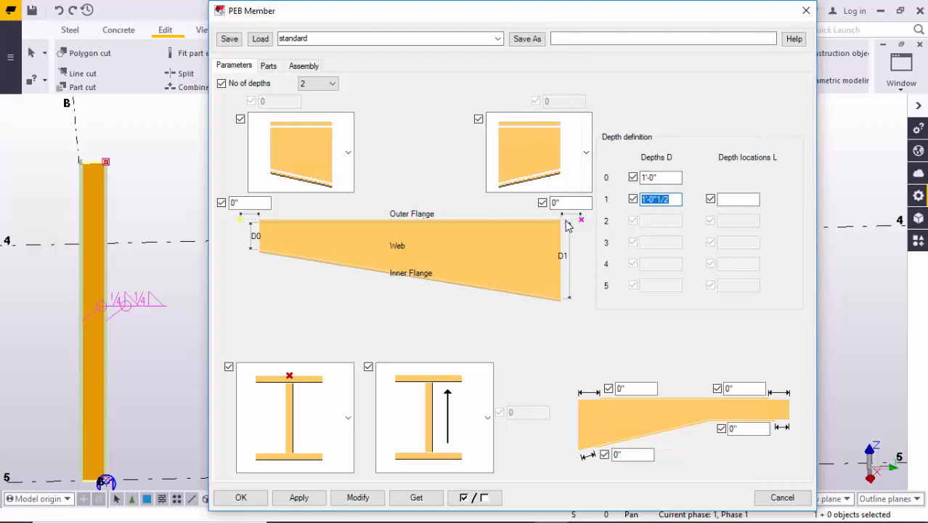
text(2)
text(")
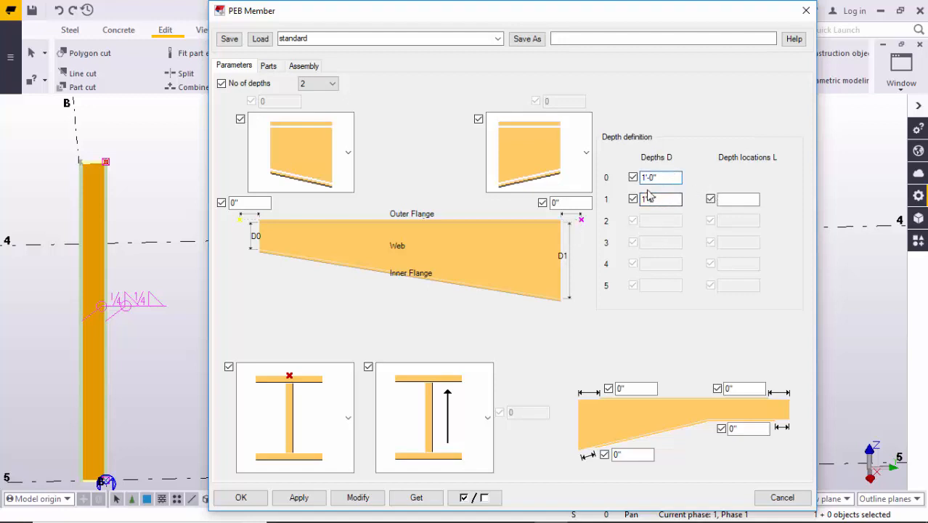
- Apply the new depths to the grid B column and close its PEB Member settings
middle_drag(71, 456, 74, 410)
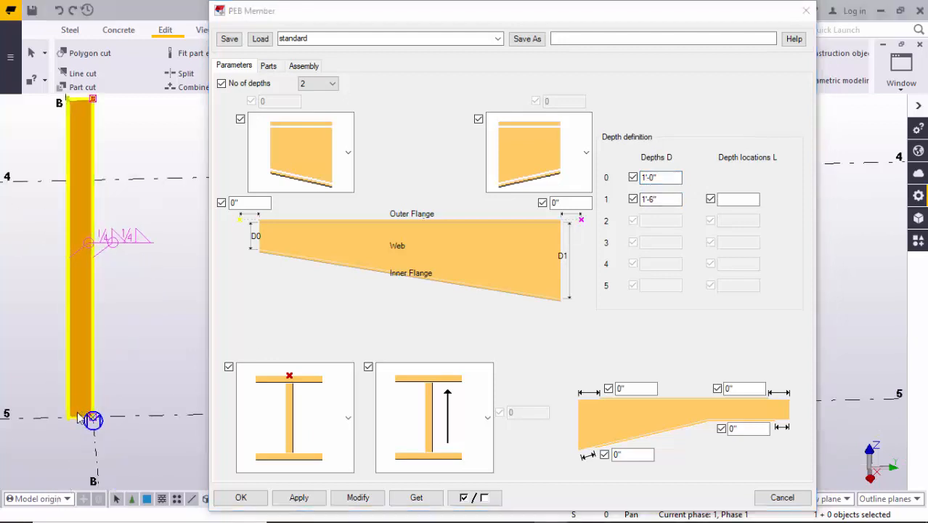
scroll(76, 413, up, 2)
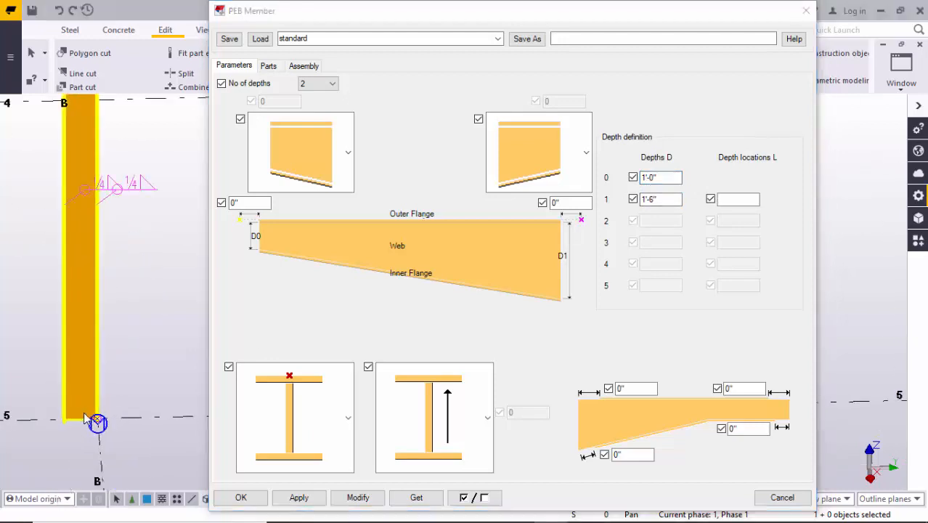
middle_drag(184, 196, 179, 311)
click(662, 200)
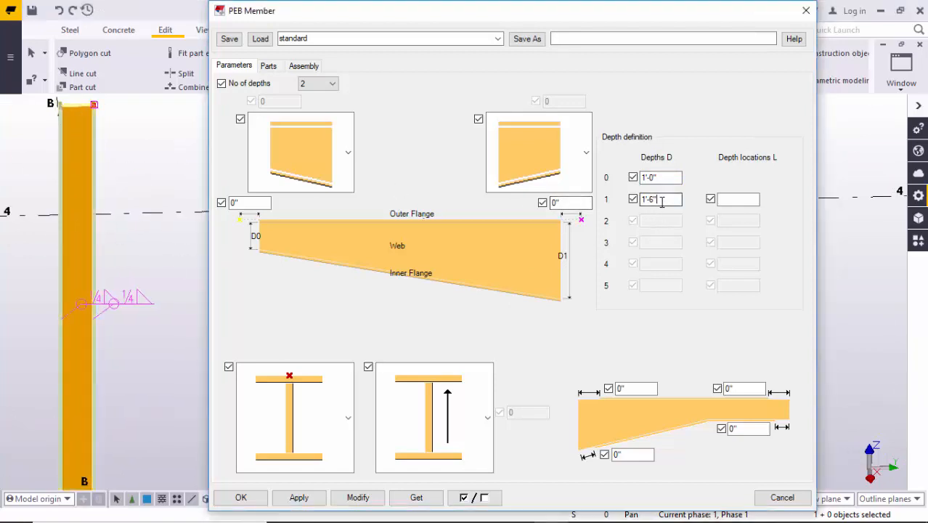
click(273, 66)
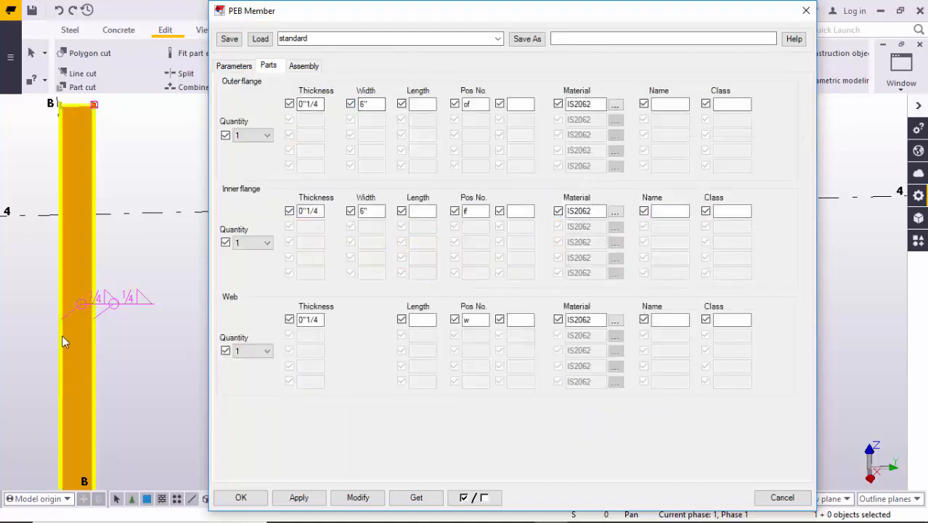
click(357, 498)
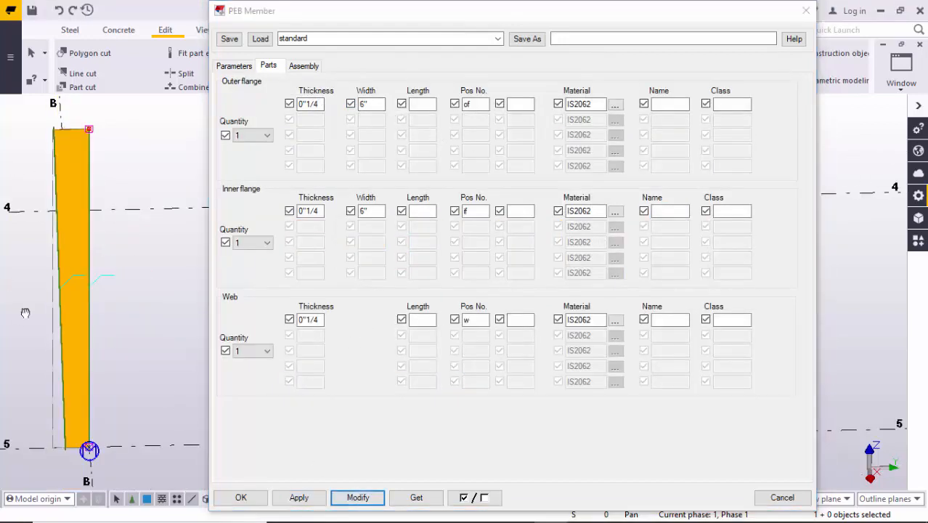
middle_drag(25, 310, 56, 363)
scroll(99, 203, up, 1)
scroll(103, 196, down, 2)
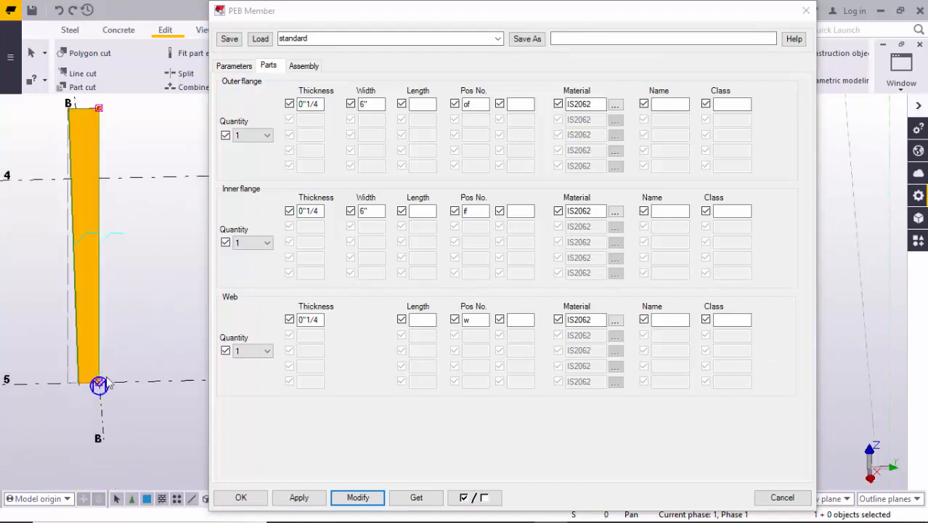
click(250, 501)
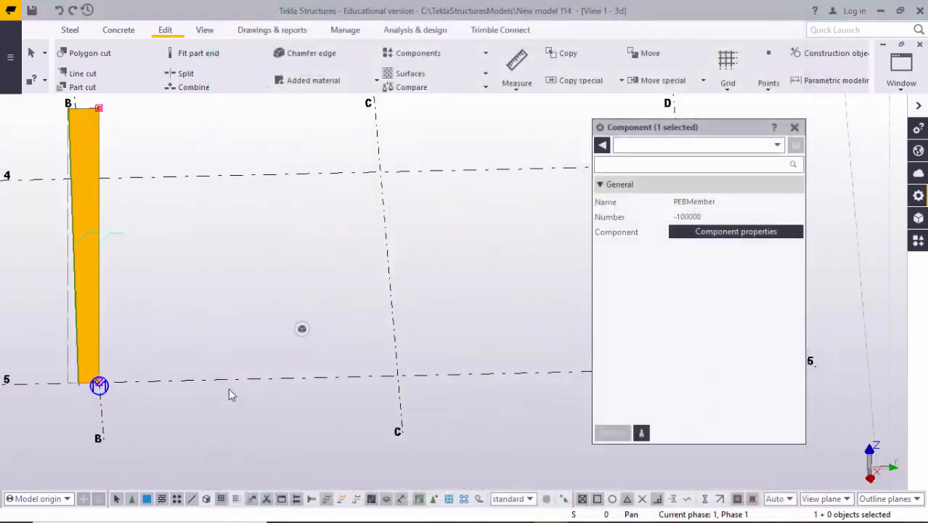
- Deselect the grid B column and examine its taper from the base to the top in the 3D view
click(228, 388)
scroll(200, 342, down, 2)
middle_drag(200, 340, 264, 389)
scroll(190, 388, up, 3)
scroll(186, 403, up, 3)
middle_drag(142, 363, 151, 245)
scroll(151, 384, up, 3)
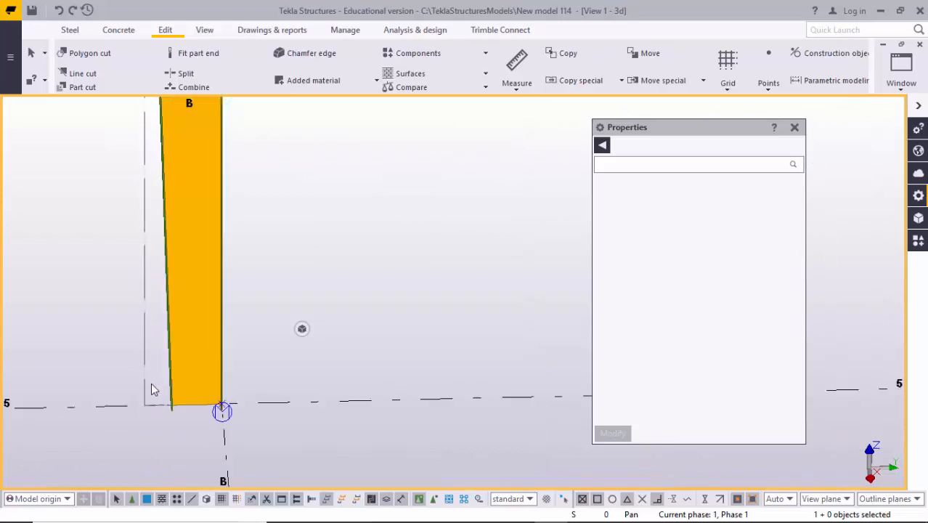
scroll(143, 335, down, 3)
scroll(263, 344, down, 4)
middle_drag(286, 242, 253, 285)
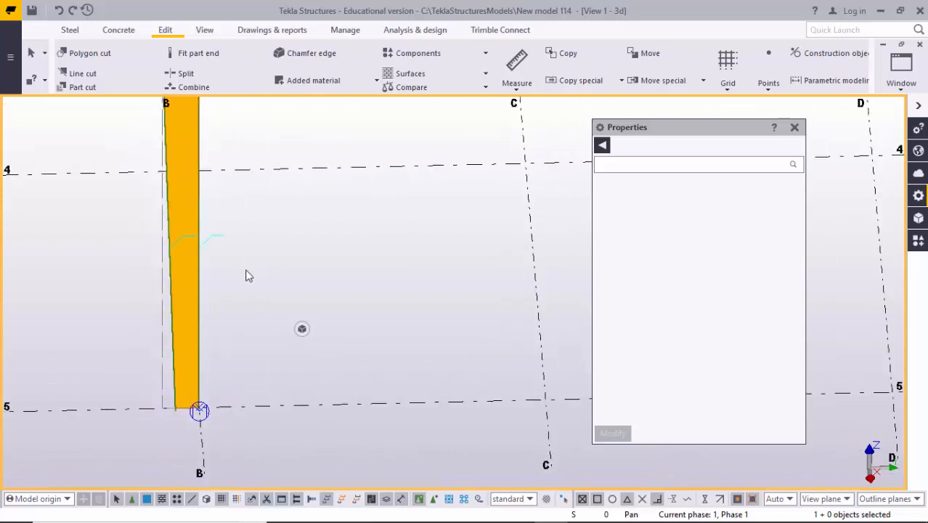
scroll(172, 281, down, 4)
scroll(172, 315, up, 1)
scroll(172, 314, up, 2)
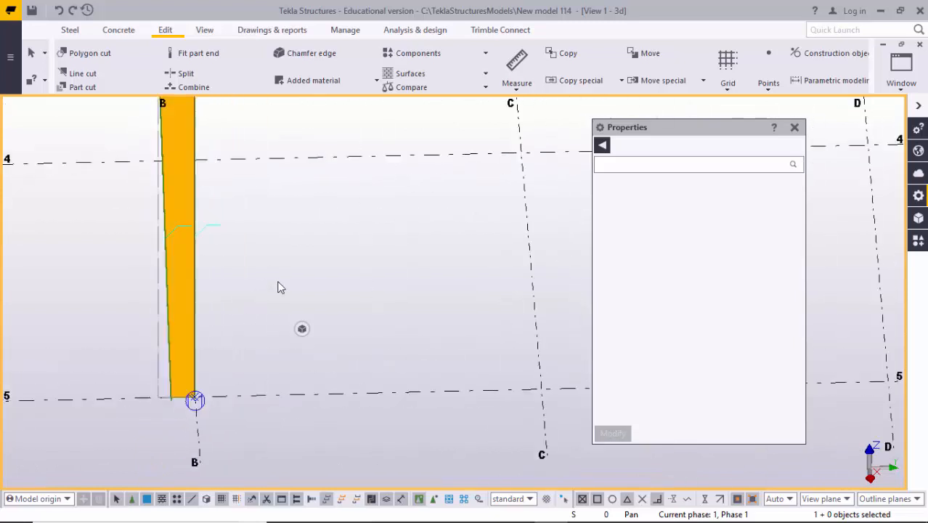
- Redraw the 3D view around the grid B column
right_click(301, 243)
click(338, 316)
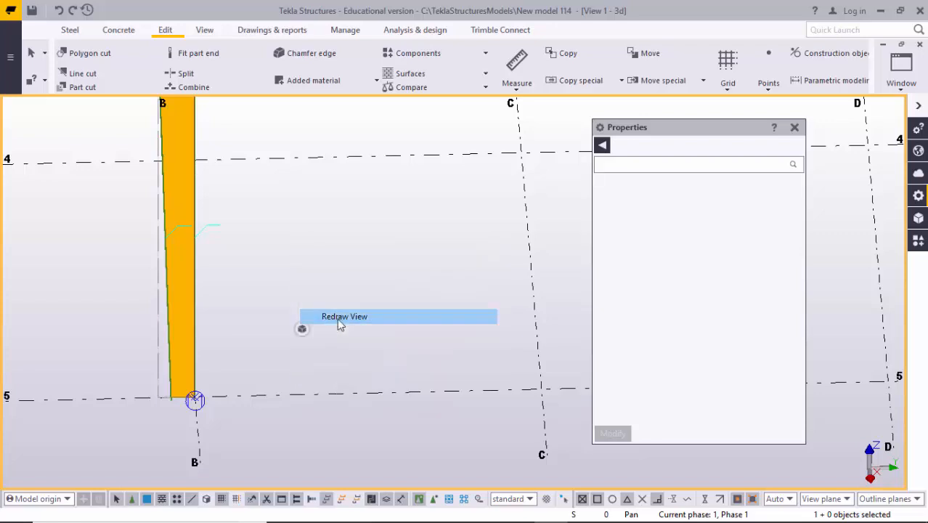
scroll(230, 361, down, 2)
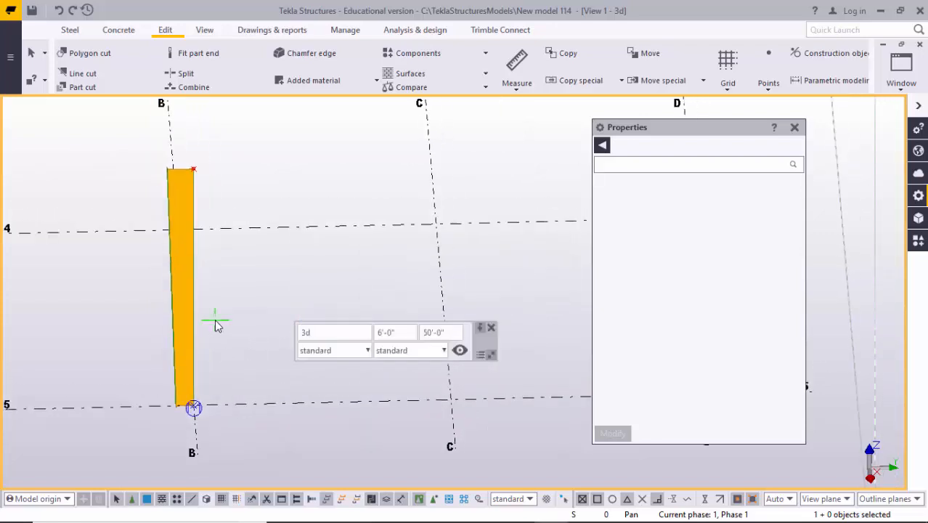
- Return to the grid 5 elevation, close the empty properties window and interrupt the running command
ctrl+middle_drag(182, 322, 271, 351)
key(ctrl+Tab)
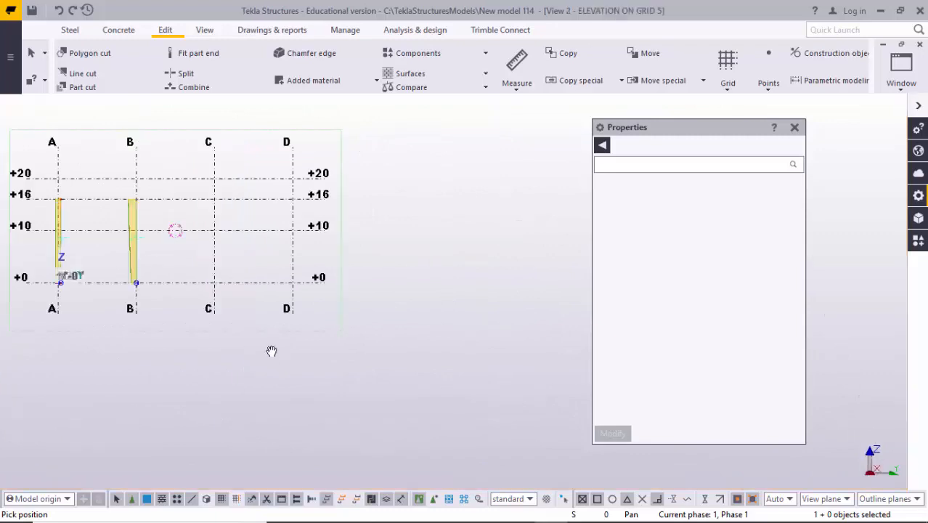
click(793, 129)
middle_drag(167, 250, 255, 257)
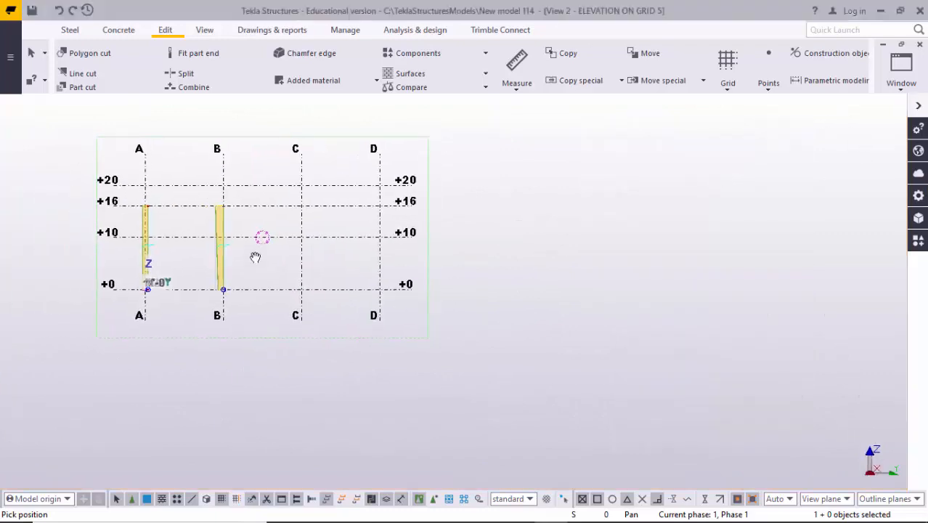
scroll(231, 238, up, 4)
middle_drag(193, 230, 206, 275)
scroll(204, 276, up, 3)
scroll(196, 278, down, 2)
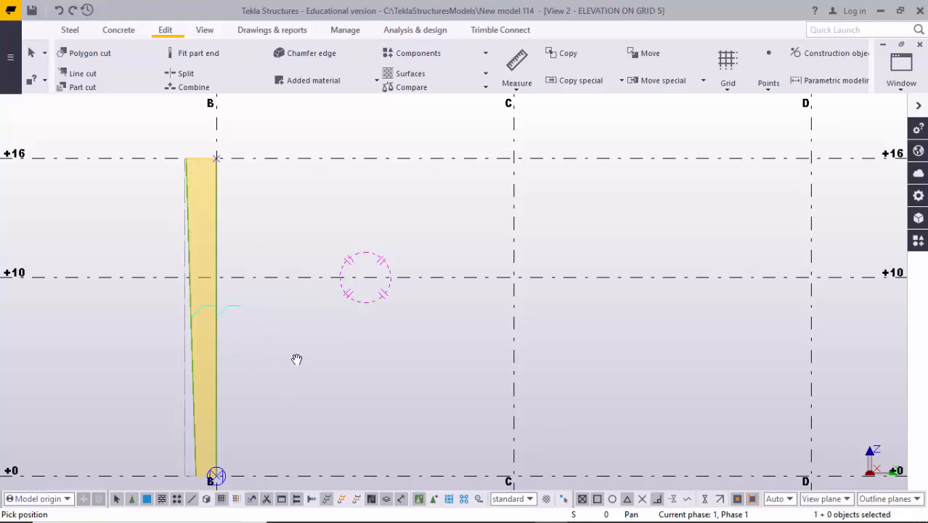
right_click(288, 326)
click(309, 118)
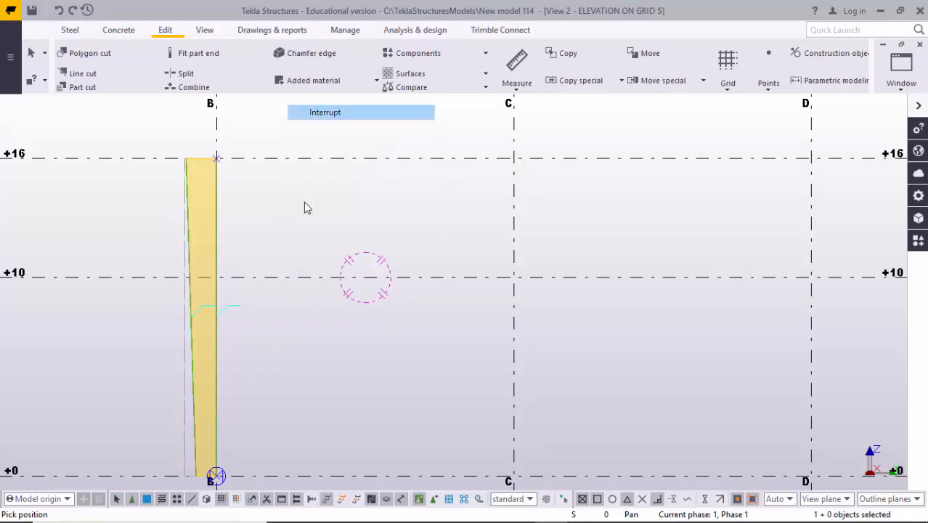
- Reverse the grid B column's orientation by choosing the downward-arrow rotation option in its PEB Member settings, and apply it
click(221, 329)
double_click(221, 330)
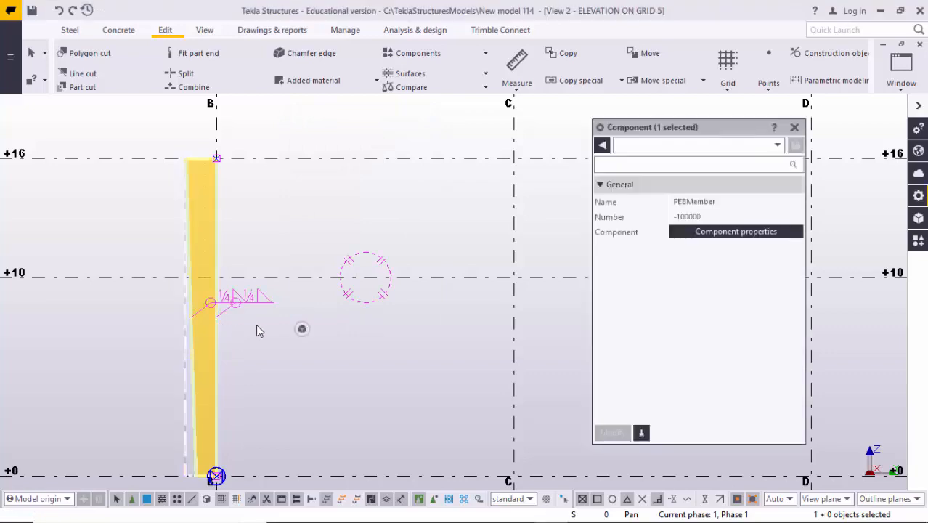
scroll(84, 331, down, 2)
scroll(151, 332, down, 2)
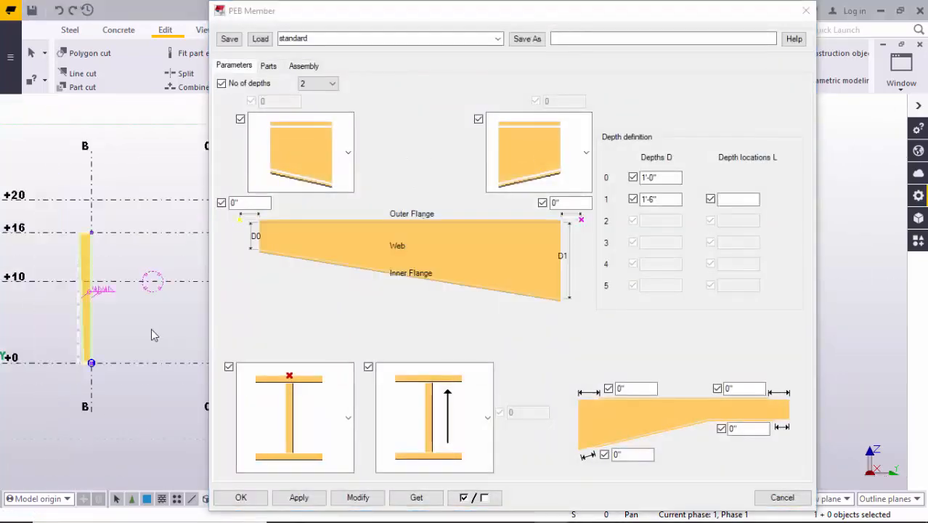
scroll(126, 329, up, 3)
middle_drag(128, 314, 175, 315)
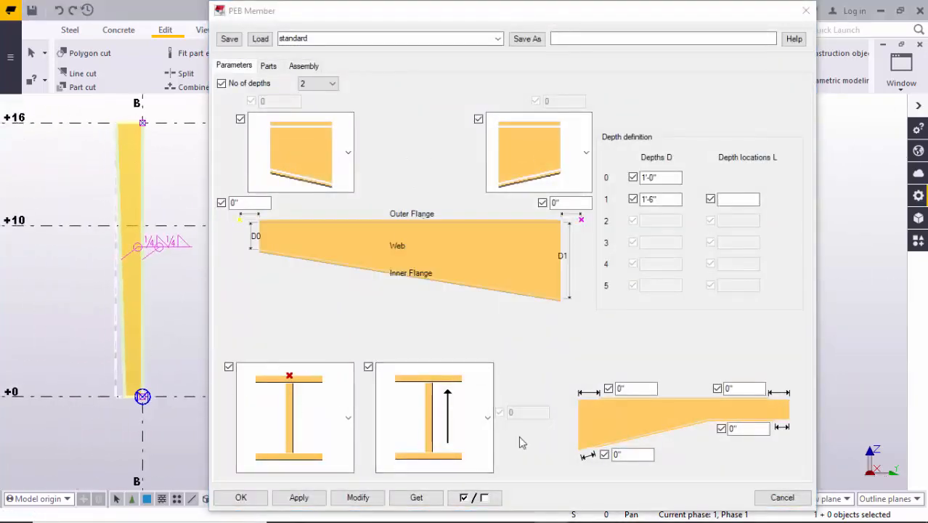
click(472, 416)
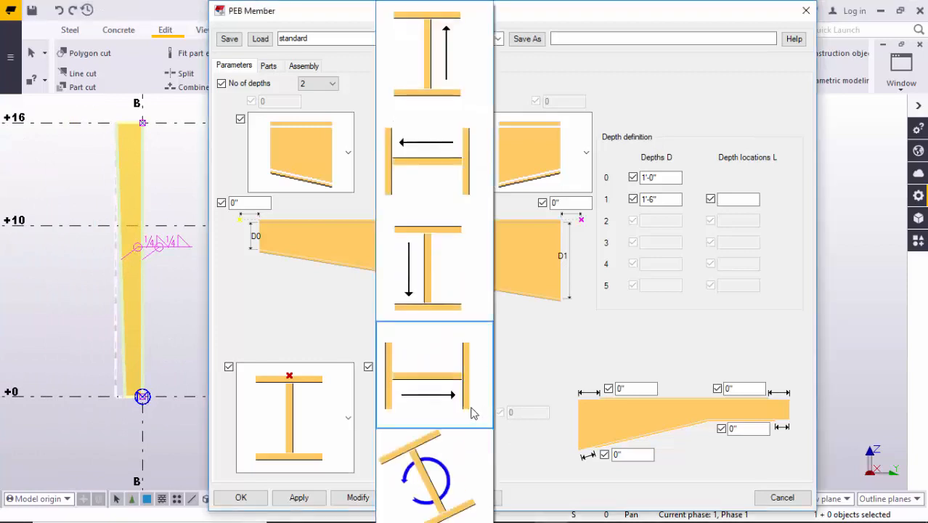
click(438, 296)
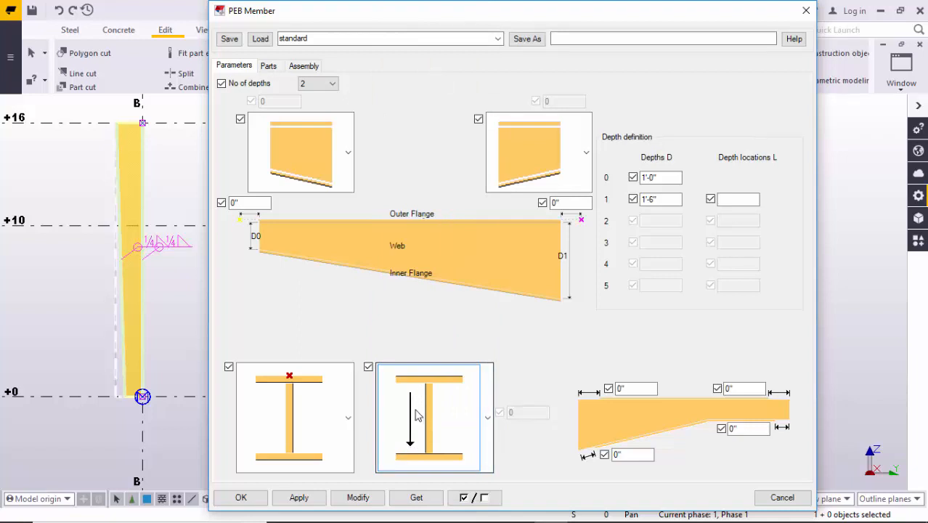
click(358, 497)
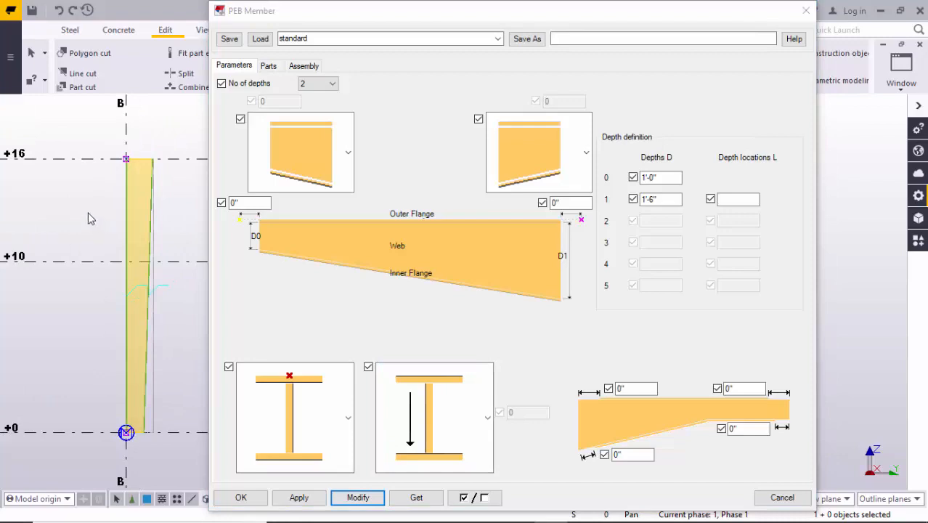
click(240, 497)
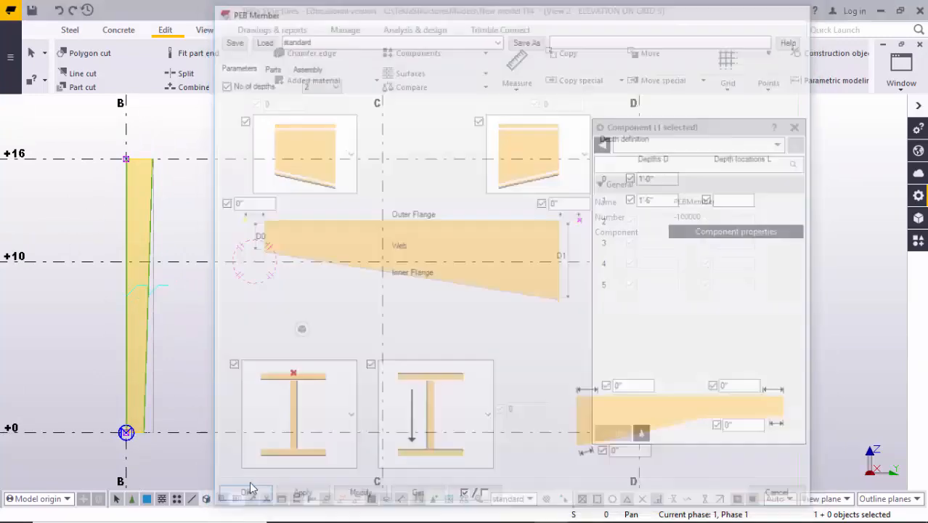
- Switch to the 3D view, redraw it and examine the reoriented grid B column
key(ctrl+Tab)
middle_drag(309, 302, 303, 313)
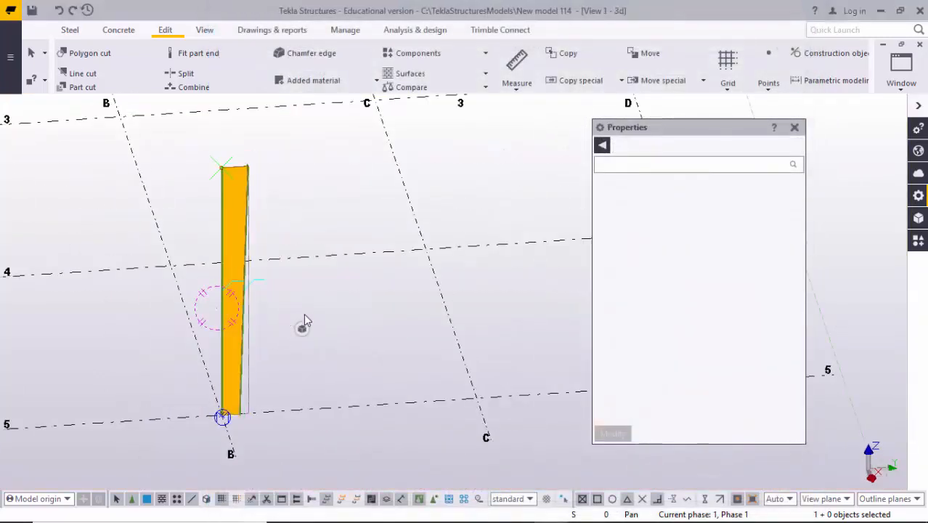
scroll(206, 321, up, 3)
middle_drag(209, 346, 103, 295)
right_click(284, 254)
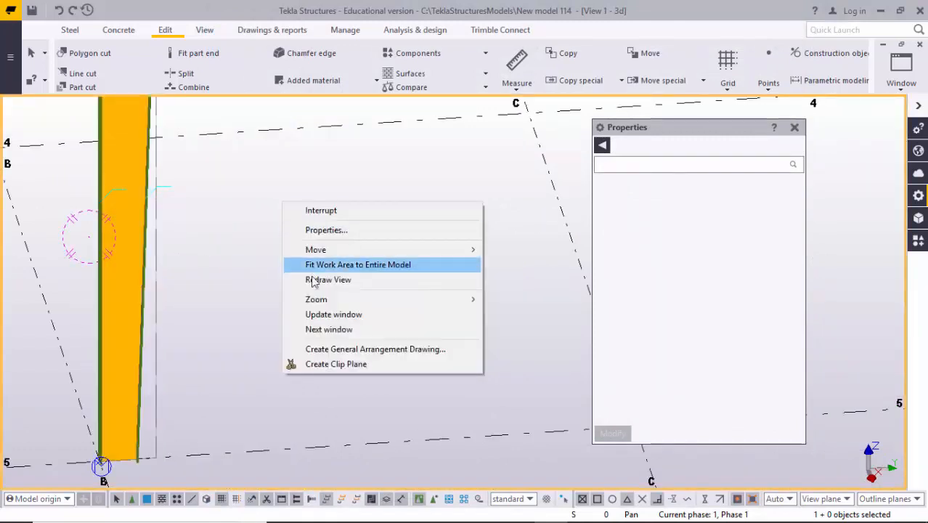
click(311, 277)
middle_drag(221, 295, 214, 327)
key(v)
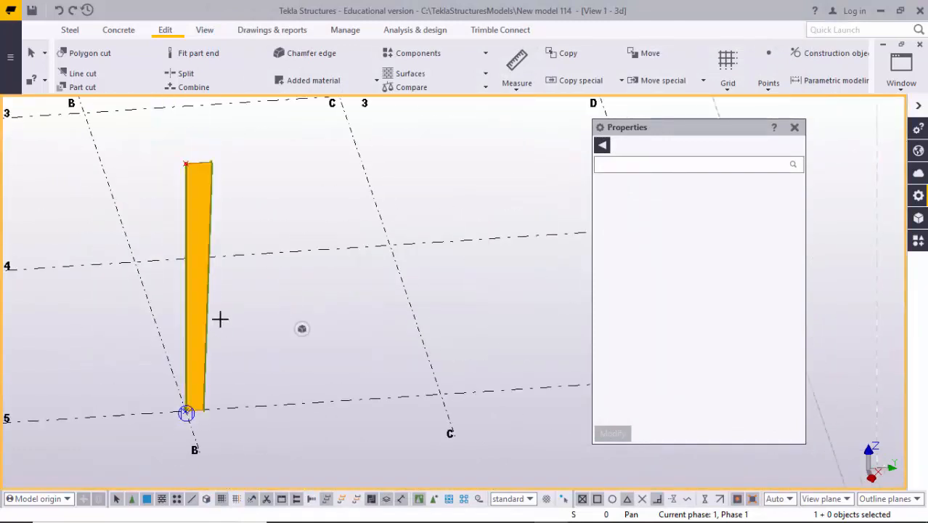
- Examine the grid B column in the 3D view, checking its tapered web and the flanges at its upper end
click(197, 269)
ctrl+middle_drag(229, 296, 149, 245)
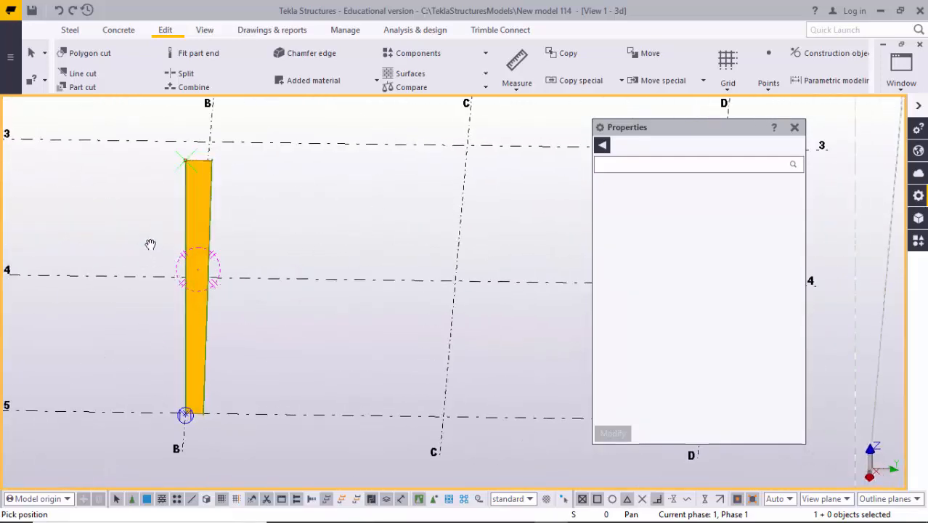
scroll(203, 173, up, 4)
middle_drag(184, 219, 127, 239)
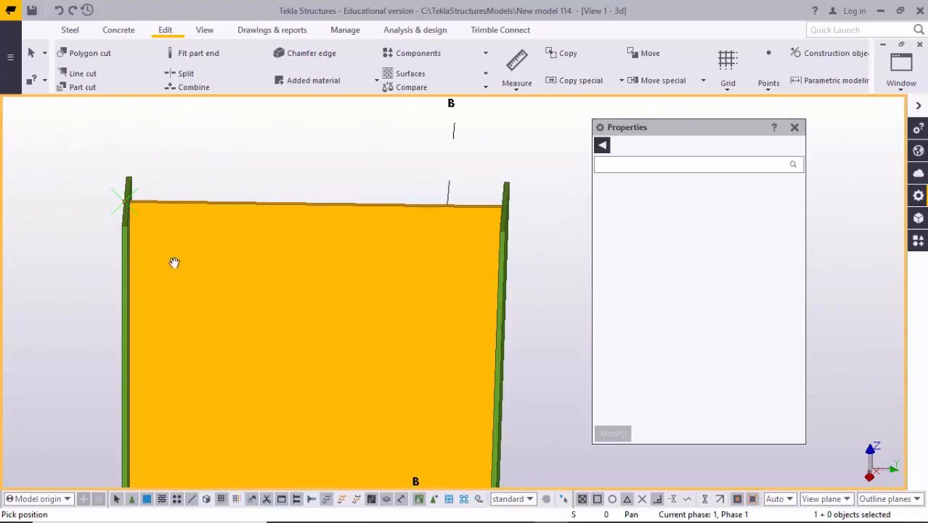
ctrl+middle_drag(500, 212, 363, 196)
scroll(433, 206, up, 3)
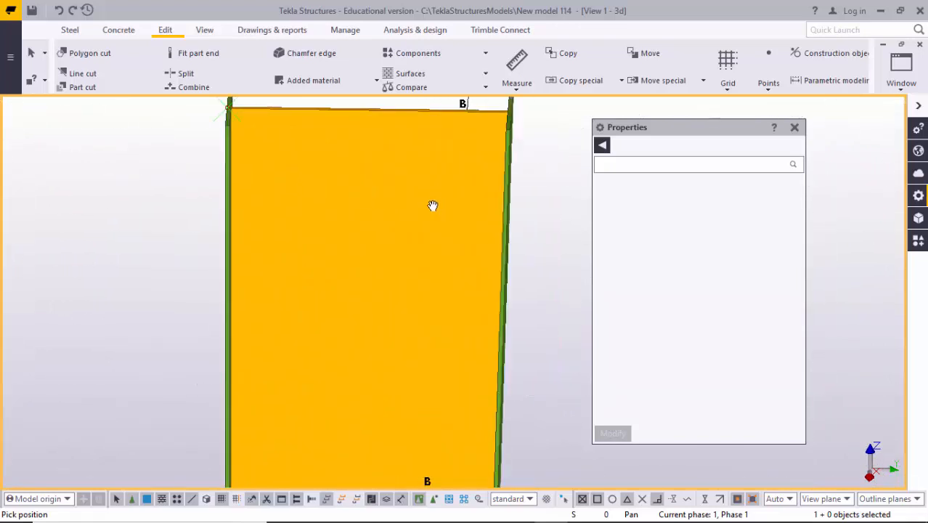
scroll(321, 262, down, 10)
- Inspect the base of the grid A column on grid 5 and compare its placement and orientation with the grid B column
mouse_move(329, 332)
ctrl+middle_down()
mouse_move(332, 284)
mouse_move(379, 311)
mouse_move(315, 279)
mouse_move(357, 253)
mouse_move(352, 272)
mouse_move(258, 350)
mouse_move(192, 335)
mouse_move(342, 325)
mouse_move(319, 333)
mouse_move(332, 321)
ctrl+middle_up()
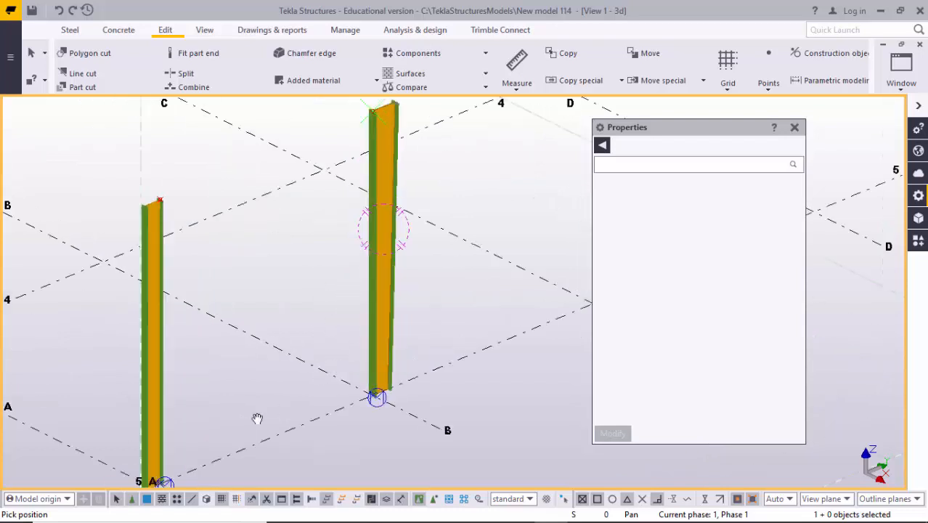
middle_drag(241, 423, 305, 358)
scroll(243, 387, up, 4)
scroll(230, 391, down, 2)
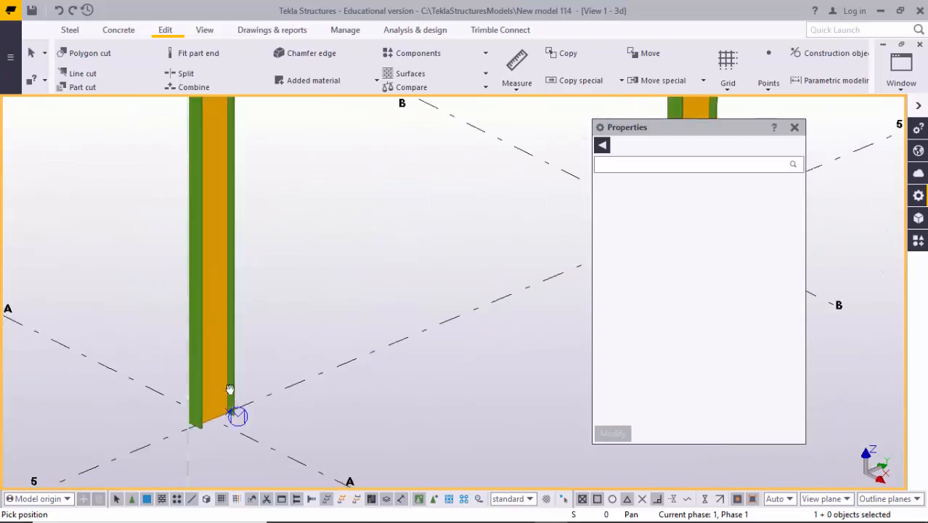
scroll(233, 386, up, 3)
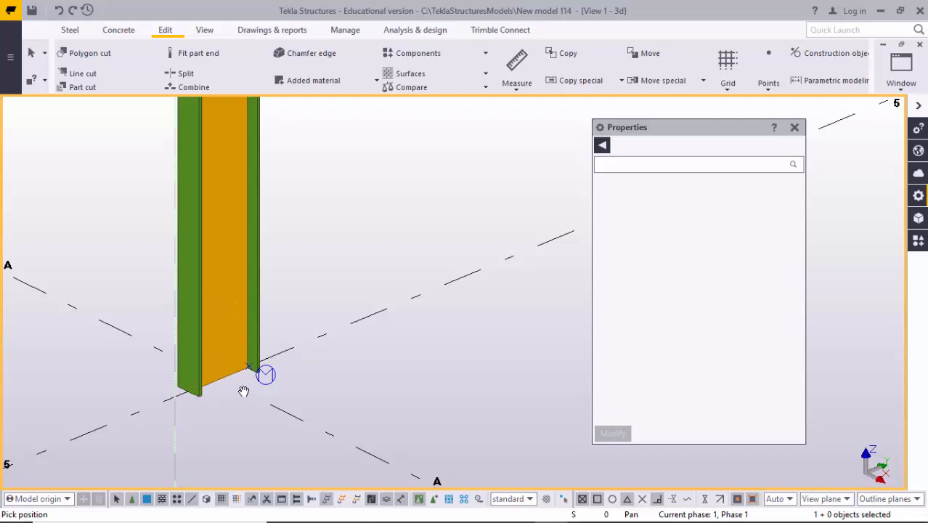
scroll(243, 392, down, 6)
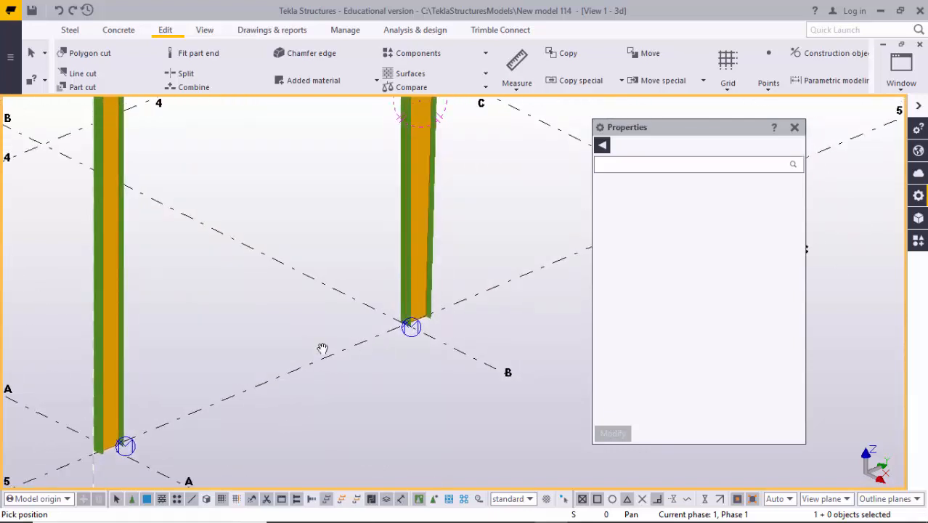
scroll(323, 348, down, 1)
middle_drag(121, 391, 221, 389)
scroll(221, 389, up, 3)
middle_drag(320, 375, 306, 362)
scroll(248, 435, up, 2)
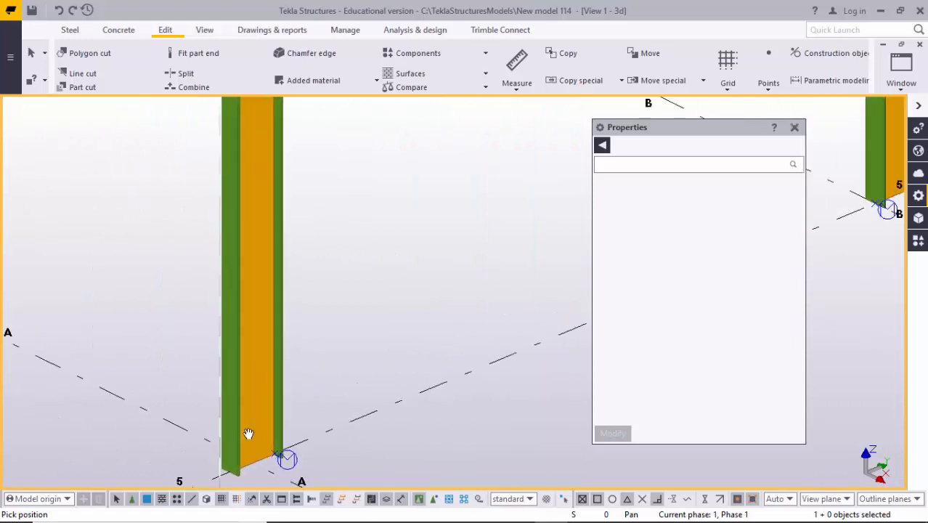
scroll(248, 433, up, 1)
middle_drag(299, 412, 269, 357)
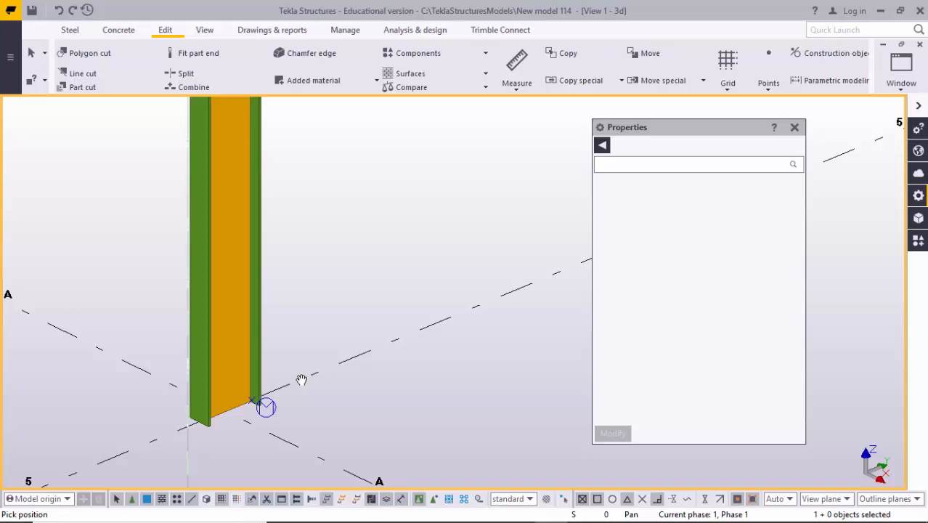
scroll(313, 369, down, 1)
scroll(387, 323, down, 1)
middle_drag(485, 281, 413, 348)
scroll(412, 346, up, 1)
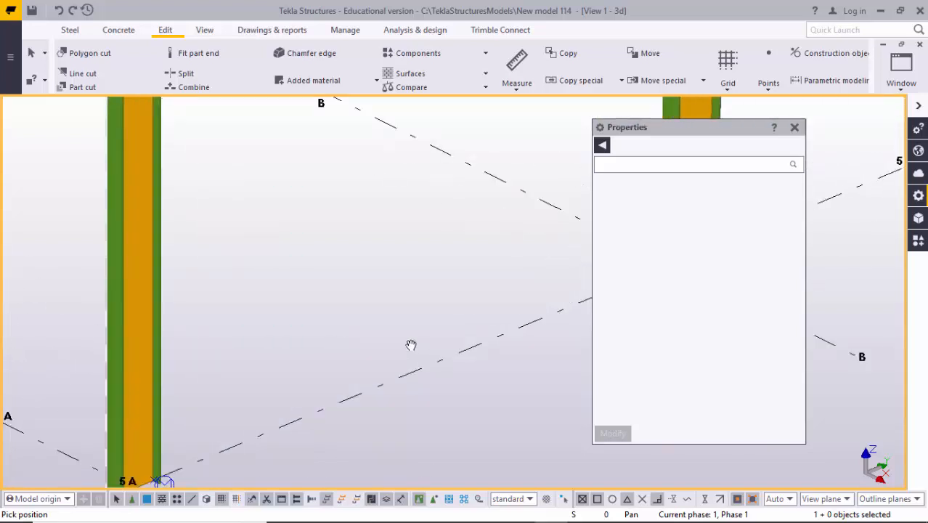